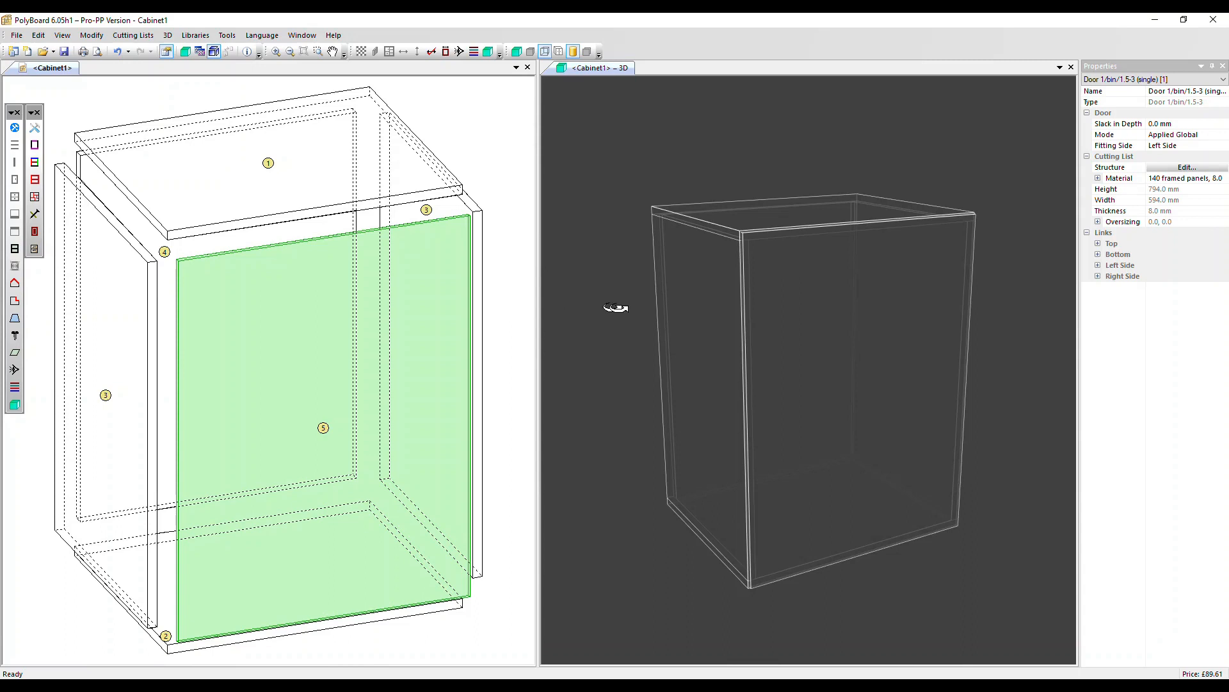
# Open the door's assembly settings, try the Overpassing Cross-Bar and Mitre-Joint methods, and return to Overpassing Upright.
pyautogui.click(1167, 170)
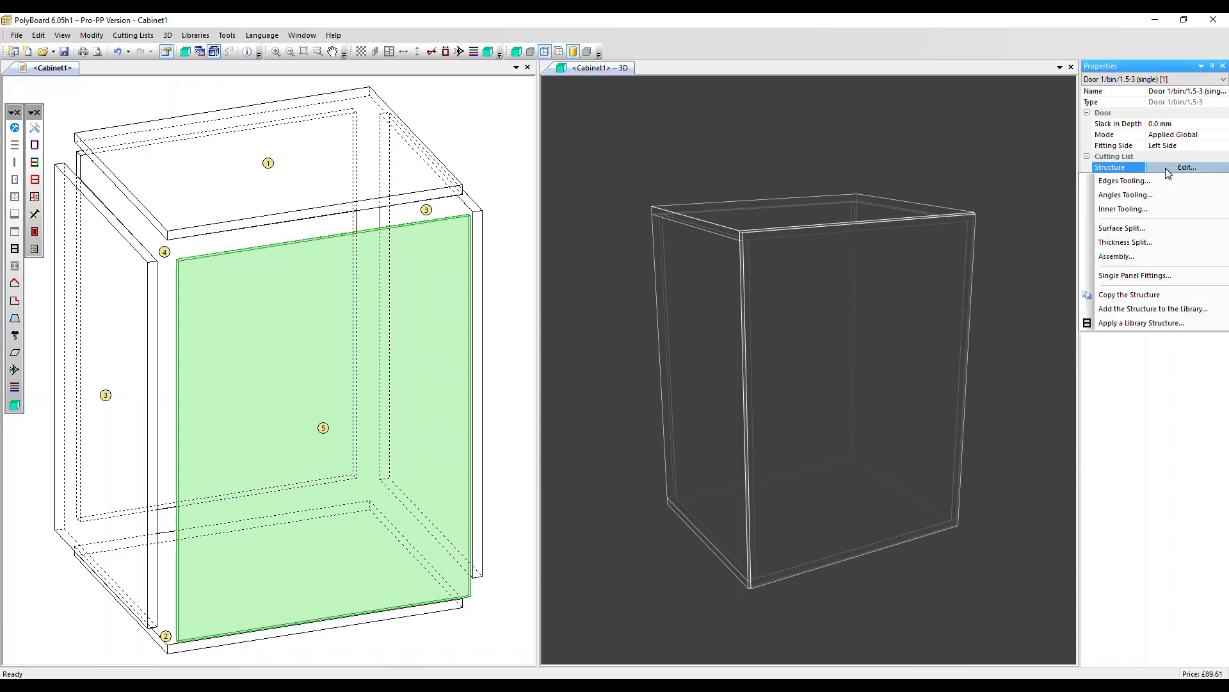
pyautogui.click(1125, 263)
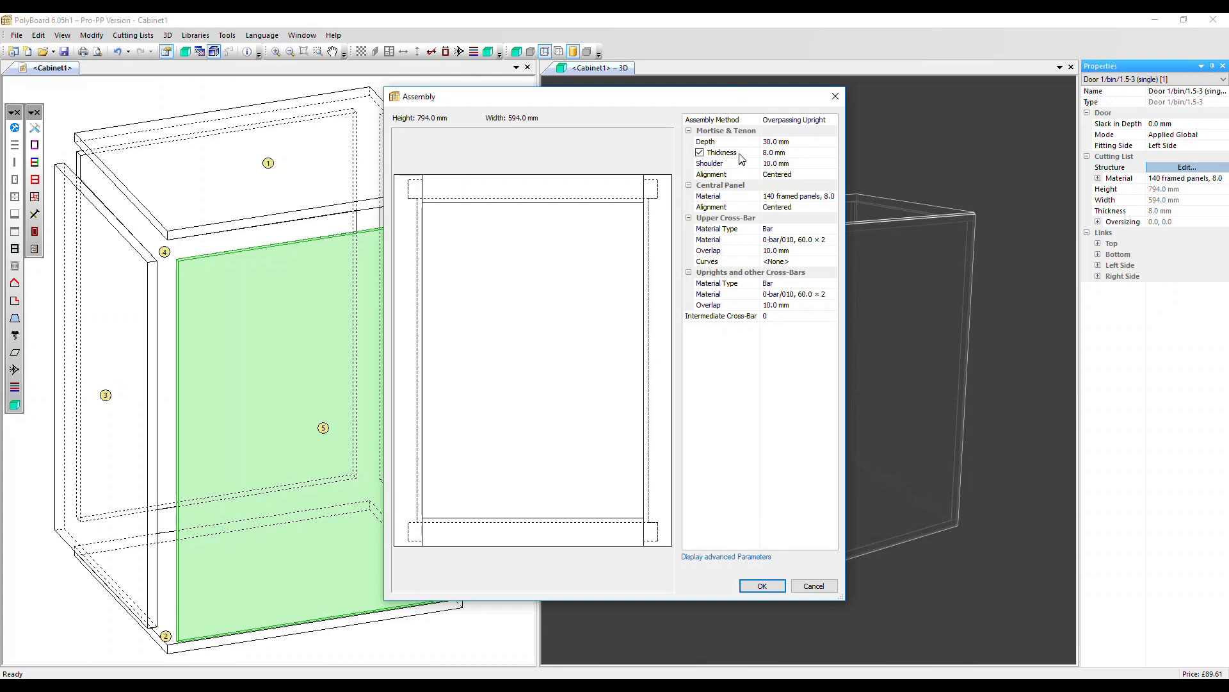
pyautogui.click(792, 121)
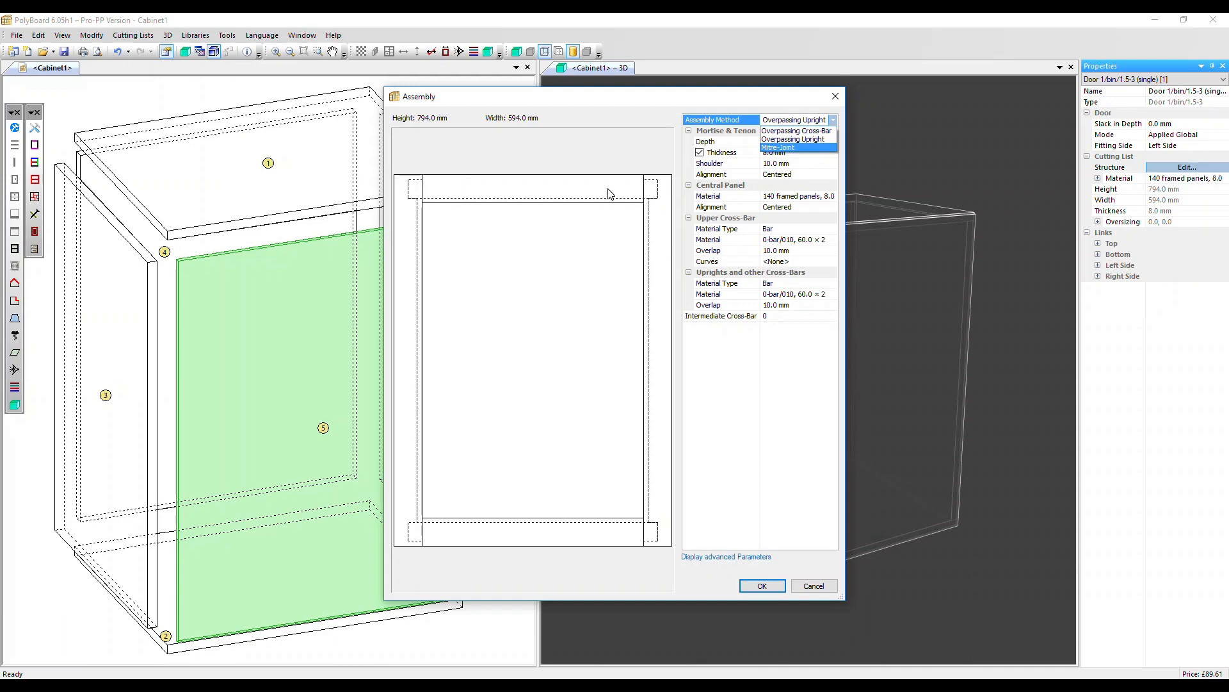
pyautogui.click(777, 132)
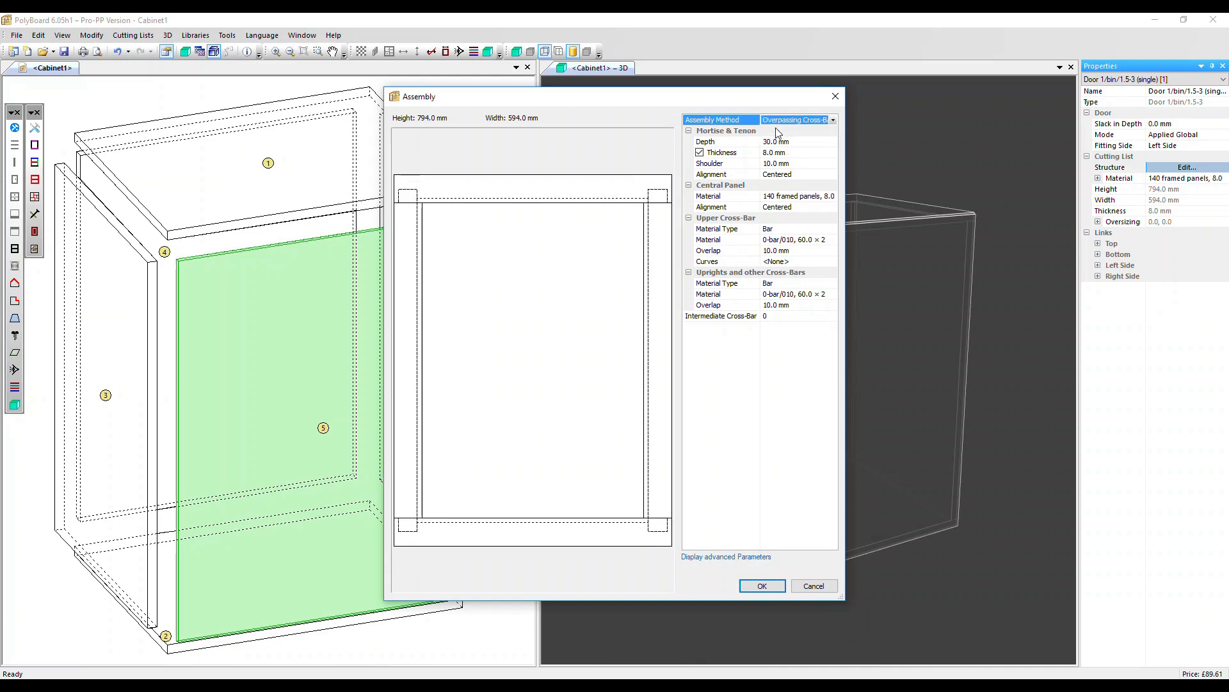
pyautogui.click(783, 120)
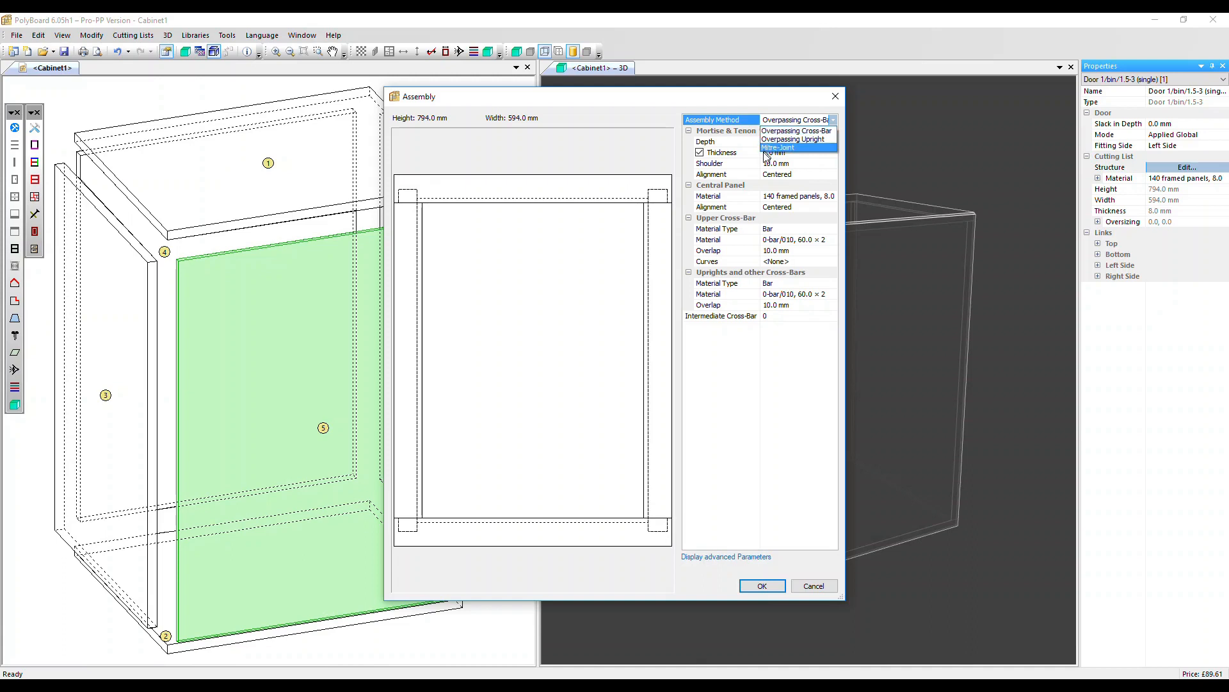
pyautogui.click(771, 149)
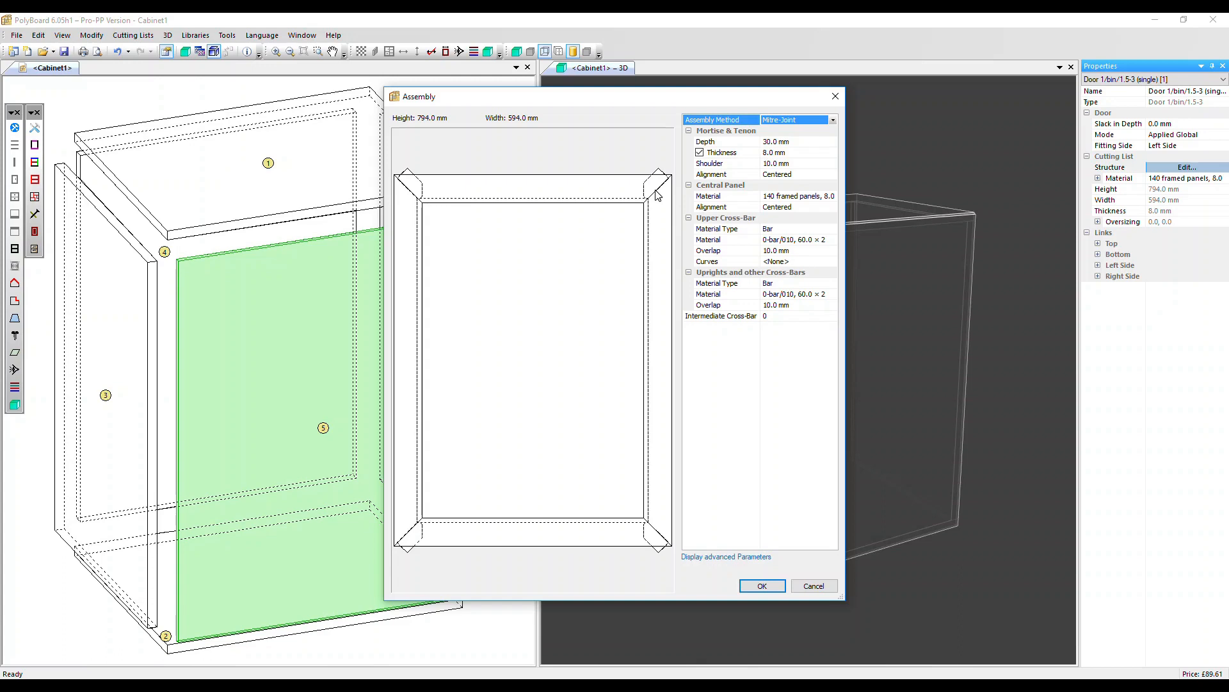
pyautogui.click(799, 122)
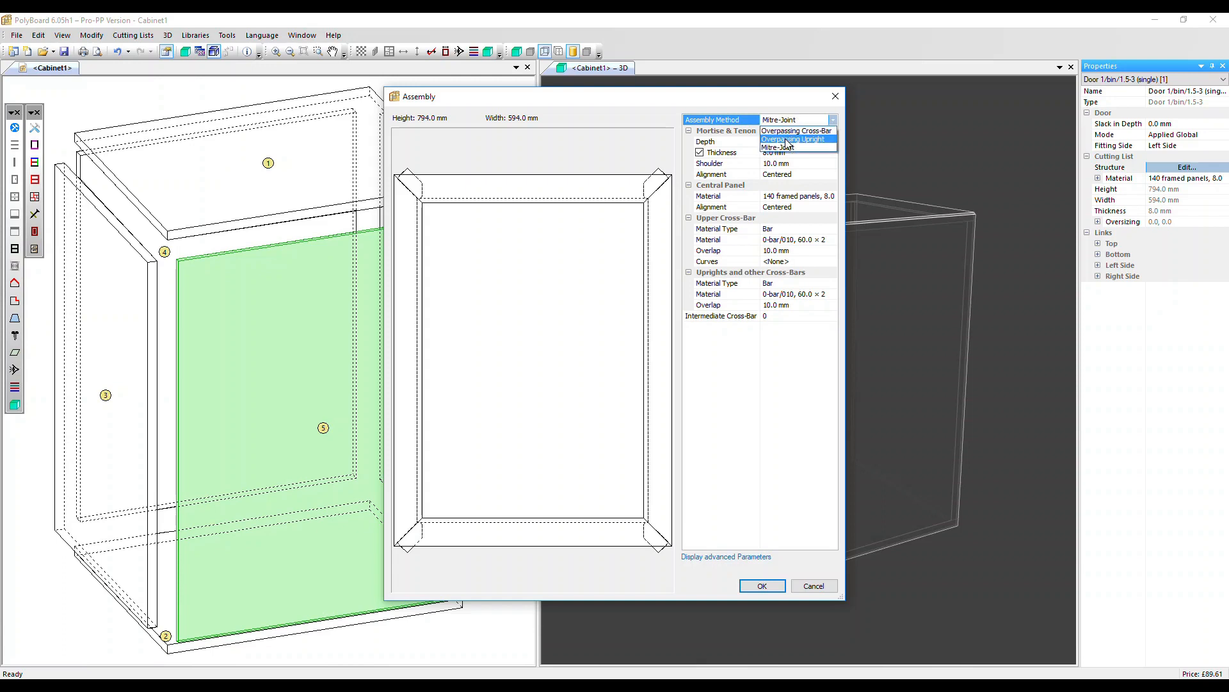
pyautogui.click(787, 140)
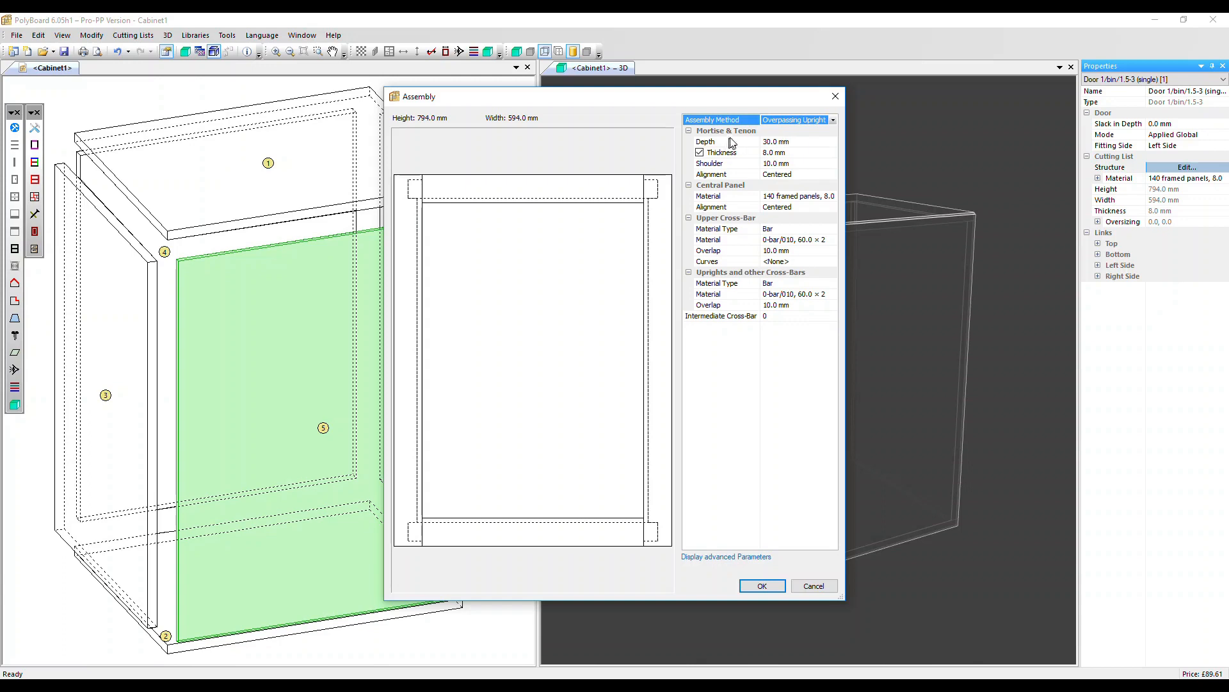
# Set the mortise and tenon depth to 40 mm and toggle the thickness option off and back on.
pyautogui.click(773, 142)
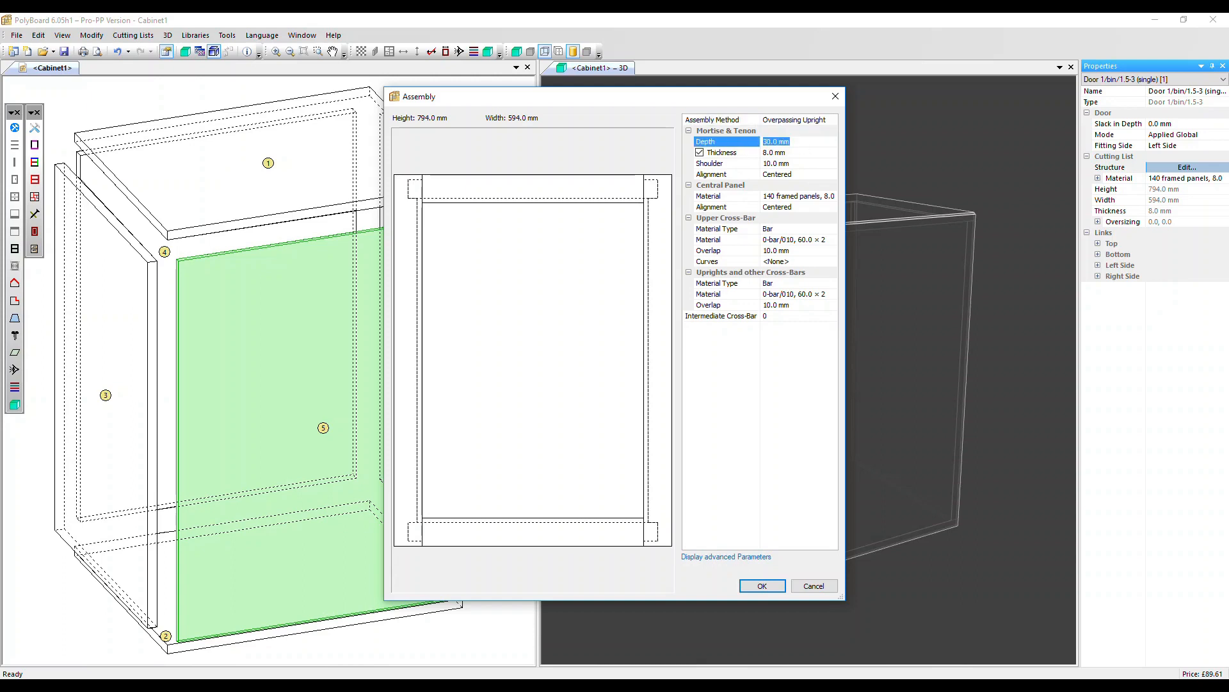
pyautogui.write('40')
pyautogui.press('Tab')
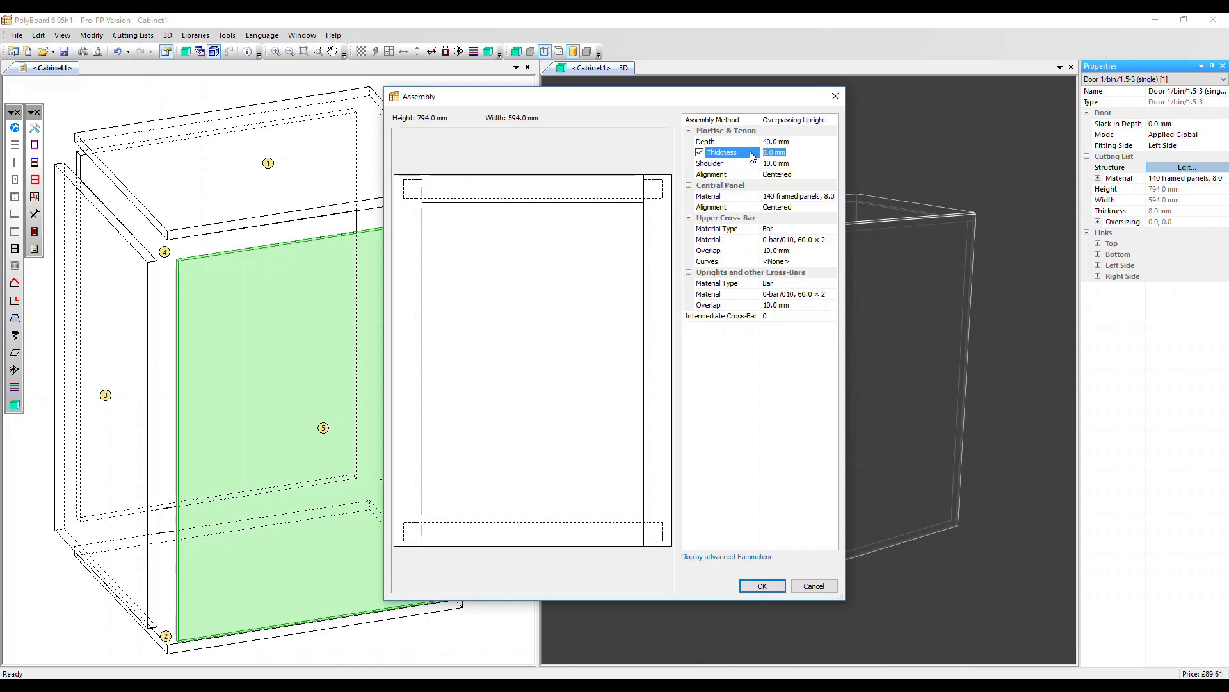
pyautogui.click(700, 153)
pyautogui.click(700, 153)
# Set the mortise and tenon shoulder to 15 mm and apply the assembly to the door.
pyautogui.scroll(5, 569, 306)
pyautogui.moveTo(600, 271); pyautogui.dragTo(429, 462, button='middle')
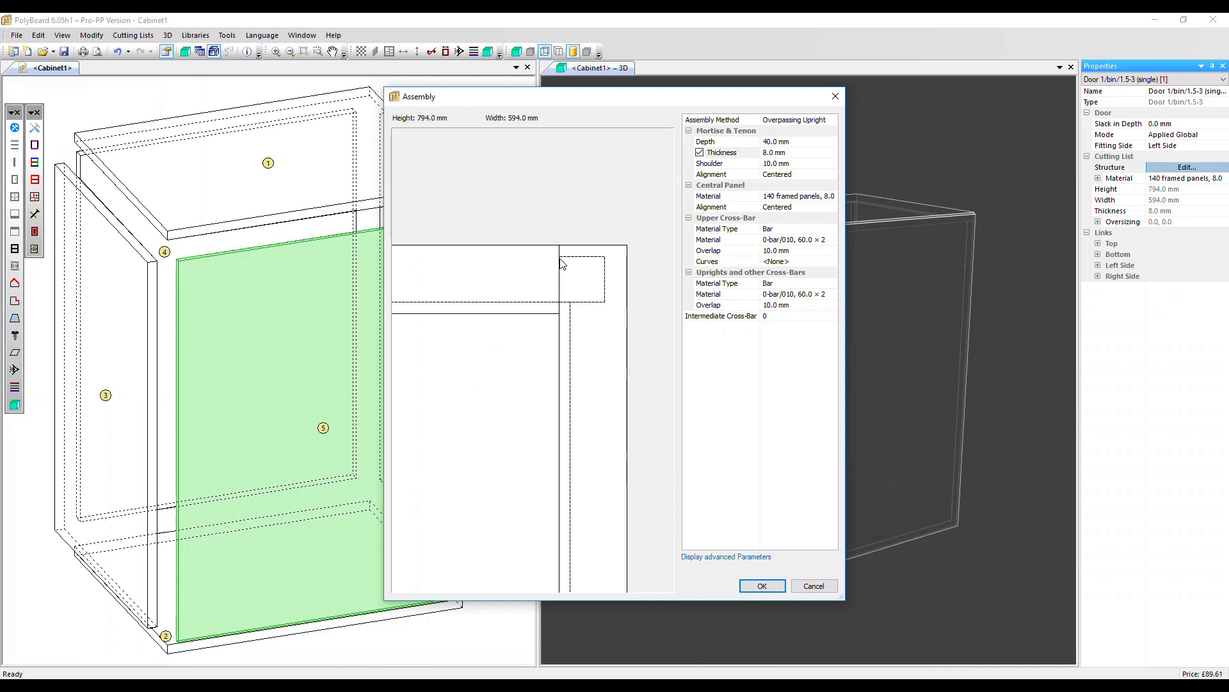
pyautogui.click(796, 165)
pyautogui.write('15')
pyautogui.press('Return')
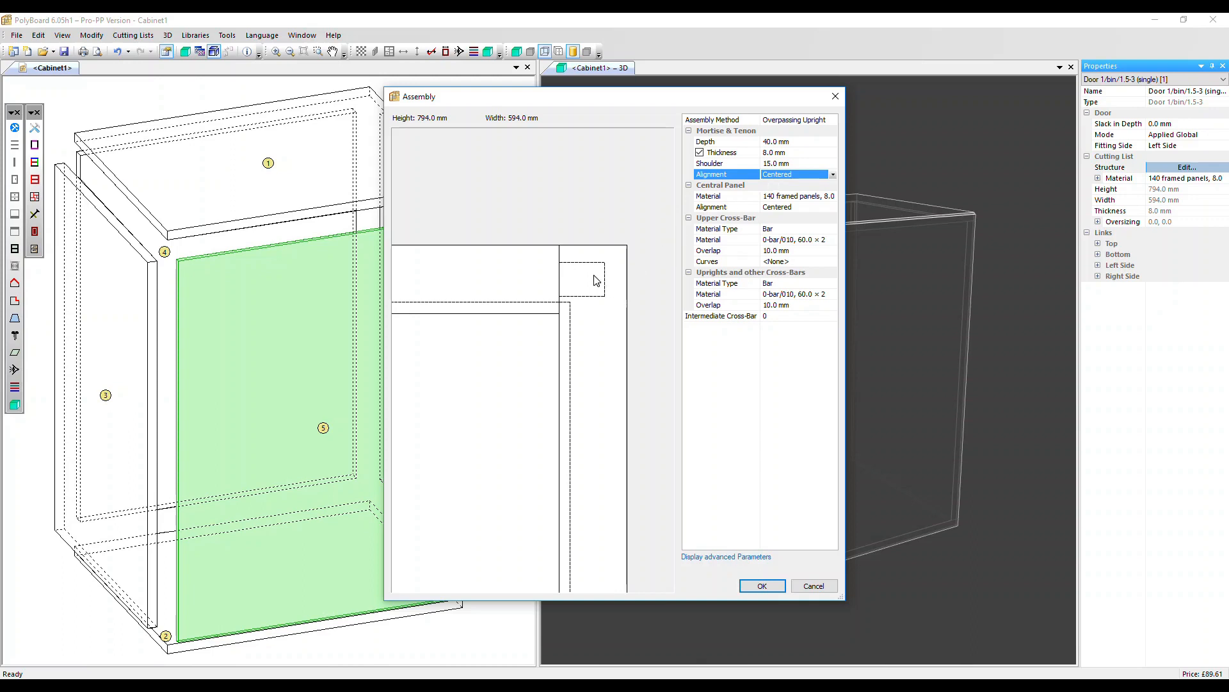
pyautogui.click(762, 585)
# Inspect the door's corner joint in 3D and change the assembly's mortise and tenon alignment to Front.
pyautogui.scroll(3, 765, 329)
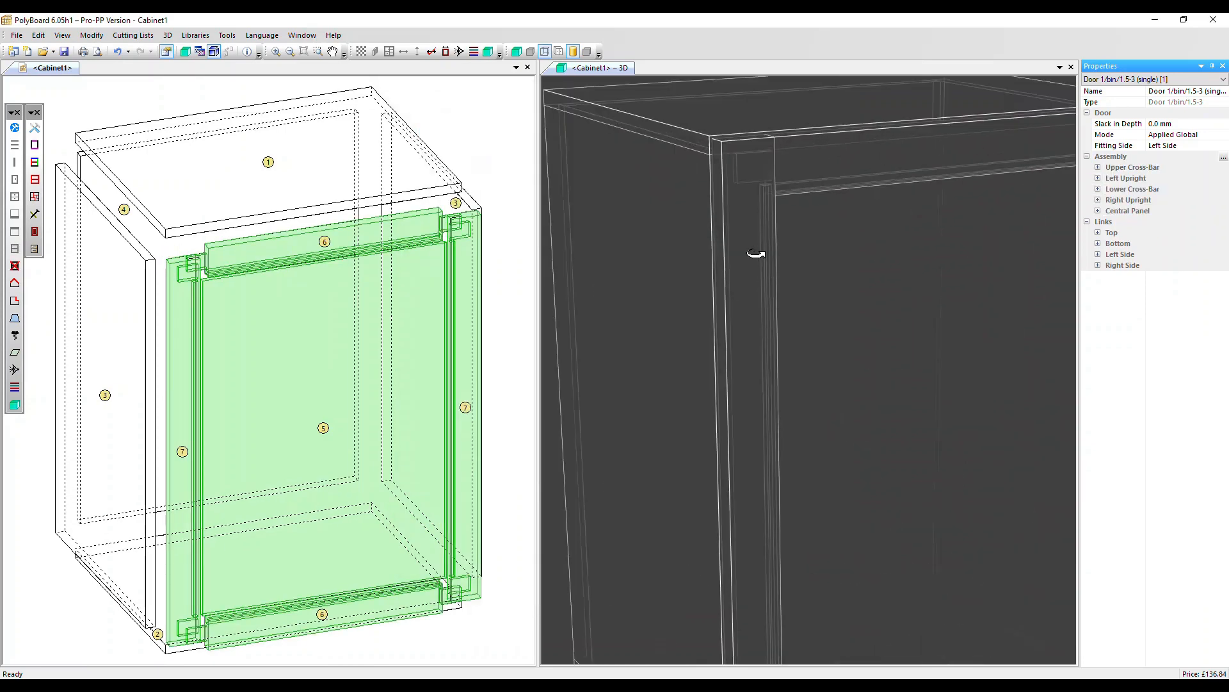
pyautogui.moveTo(756, 255); pyautogui.dragTo(790, 173)
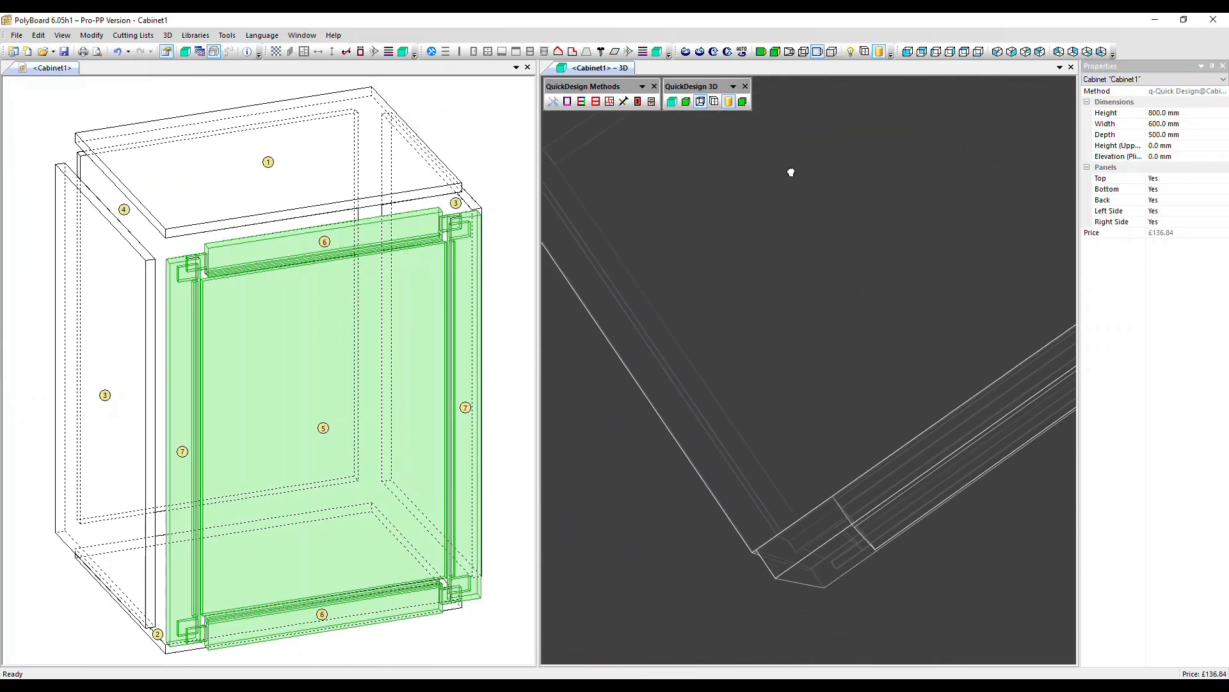
pyautogui.moveTo(788, 371); pyautogui.dragTo(776, 211)
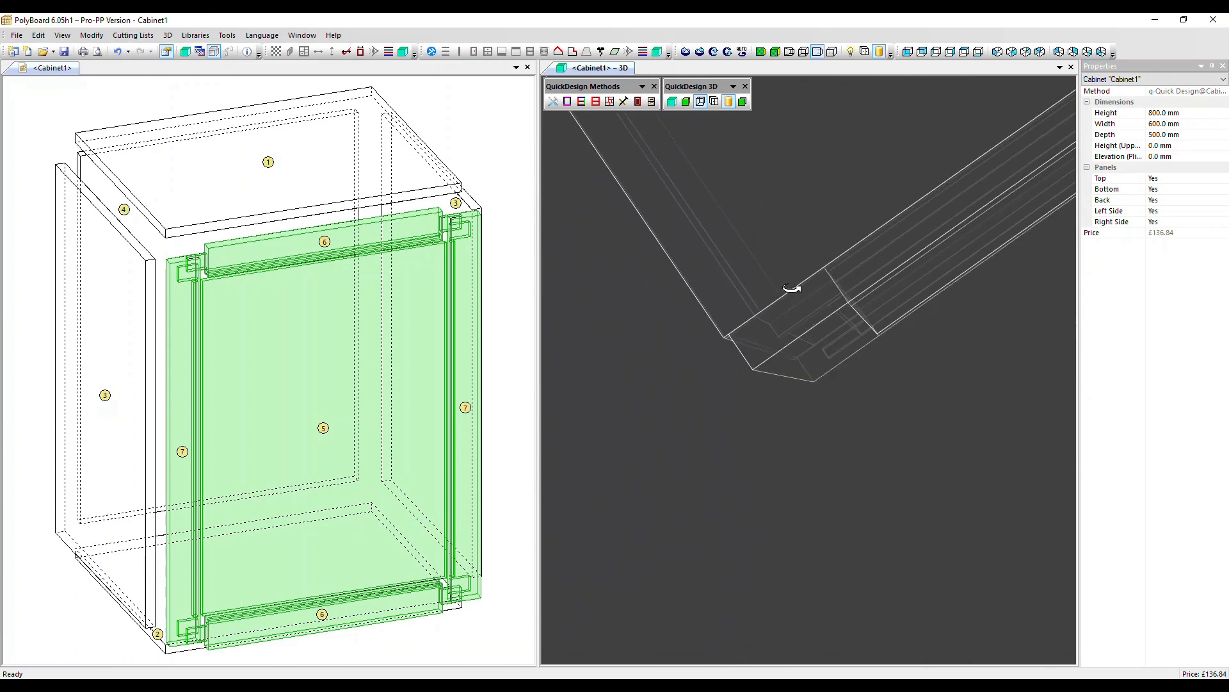
pyautogui.click(321, 365)
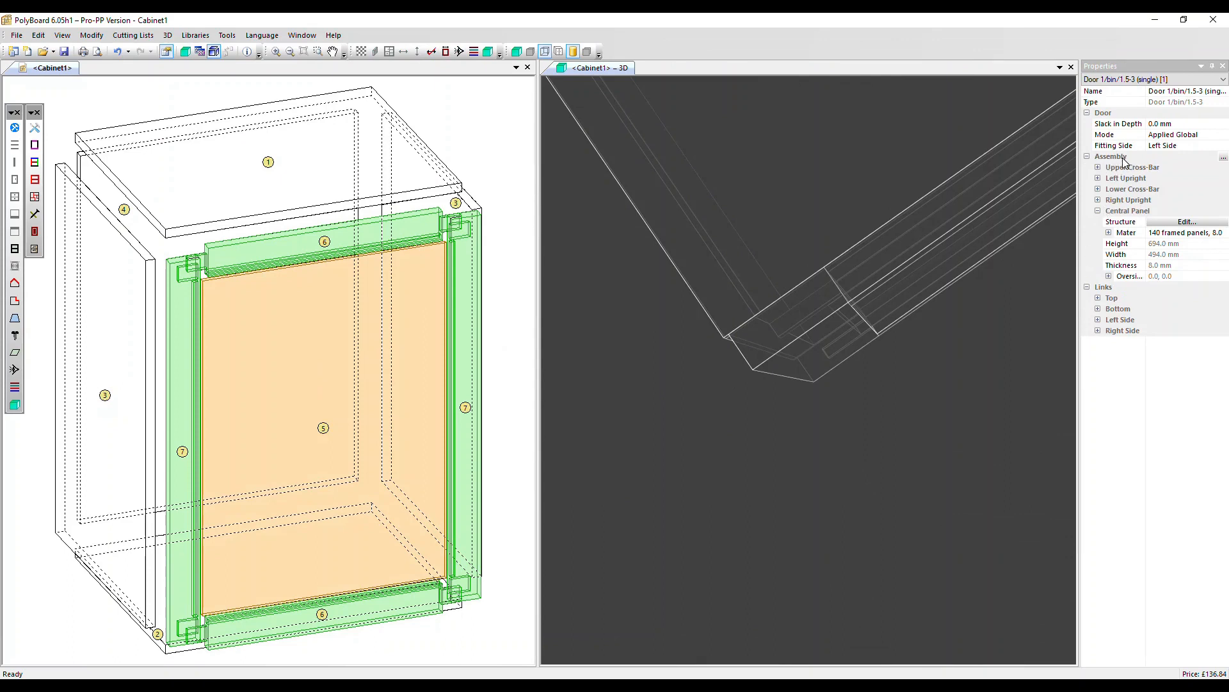
pyautogui.click(1223, 158)
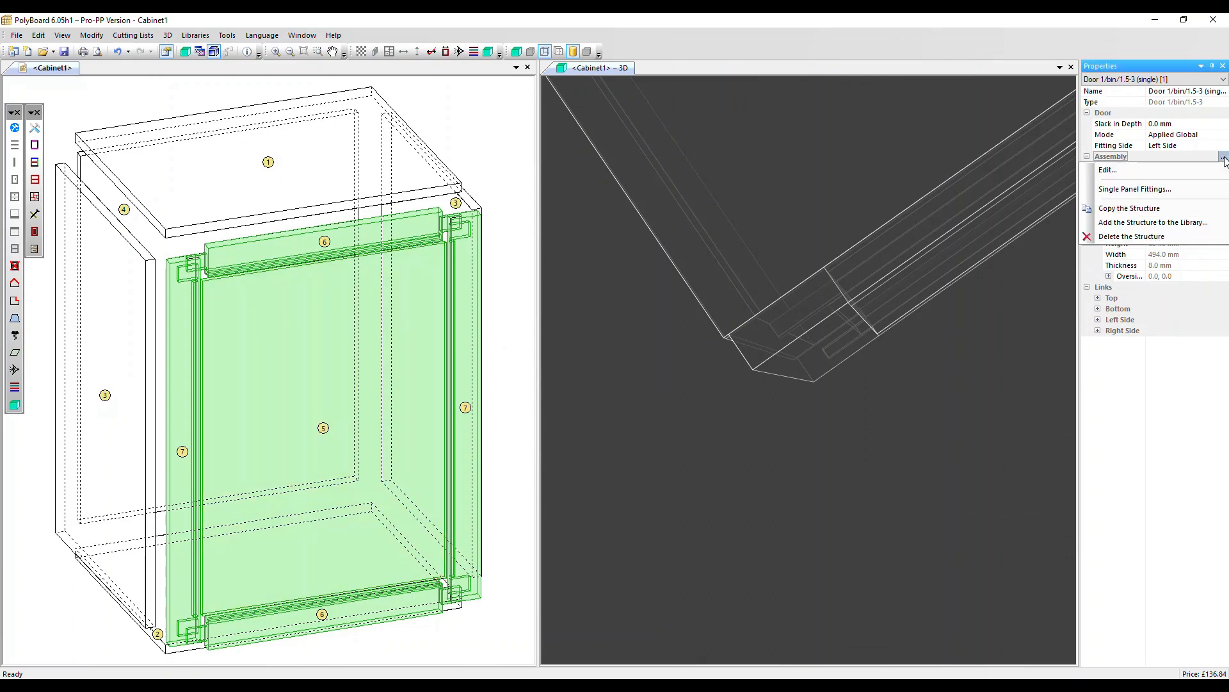
pyautogui.click(1161, 172)
pyautogui.click(780, 175)
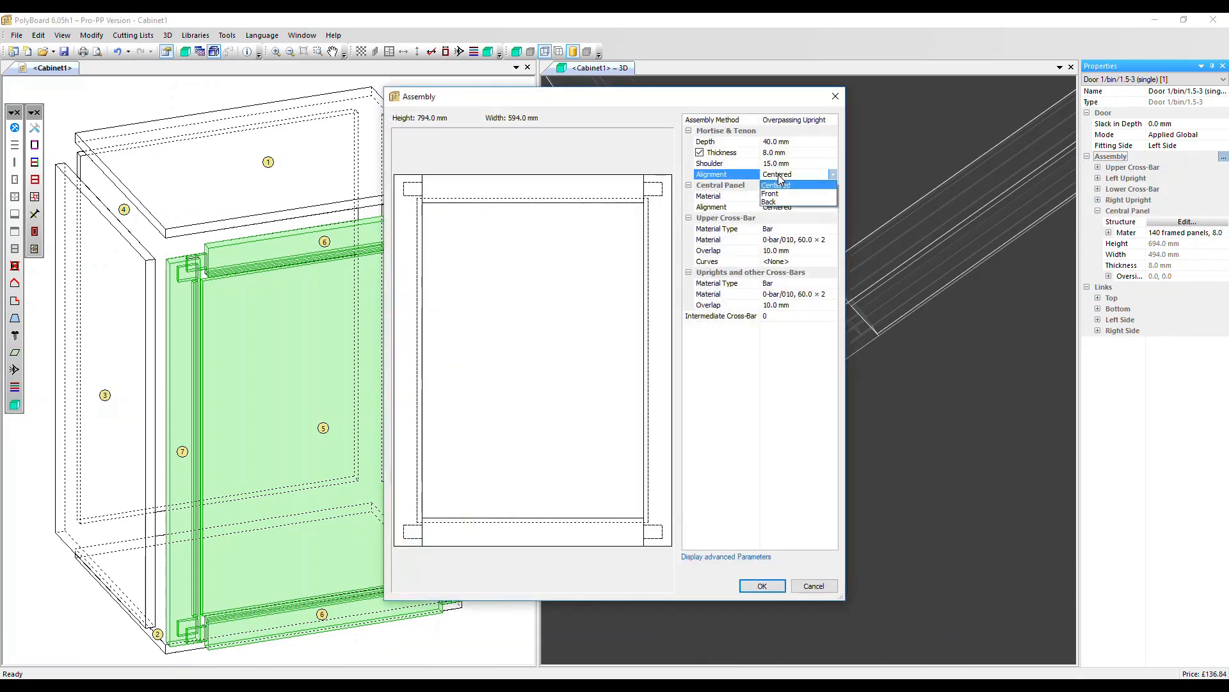
pyautogui.click(771, 193)
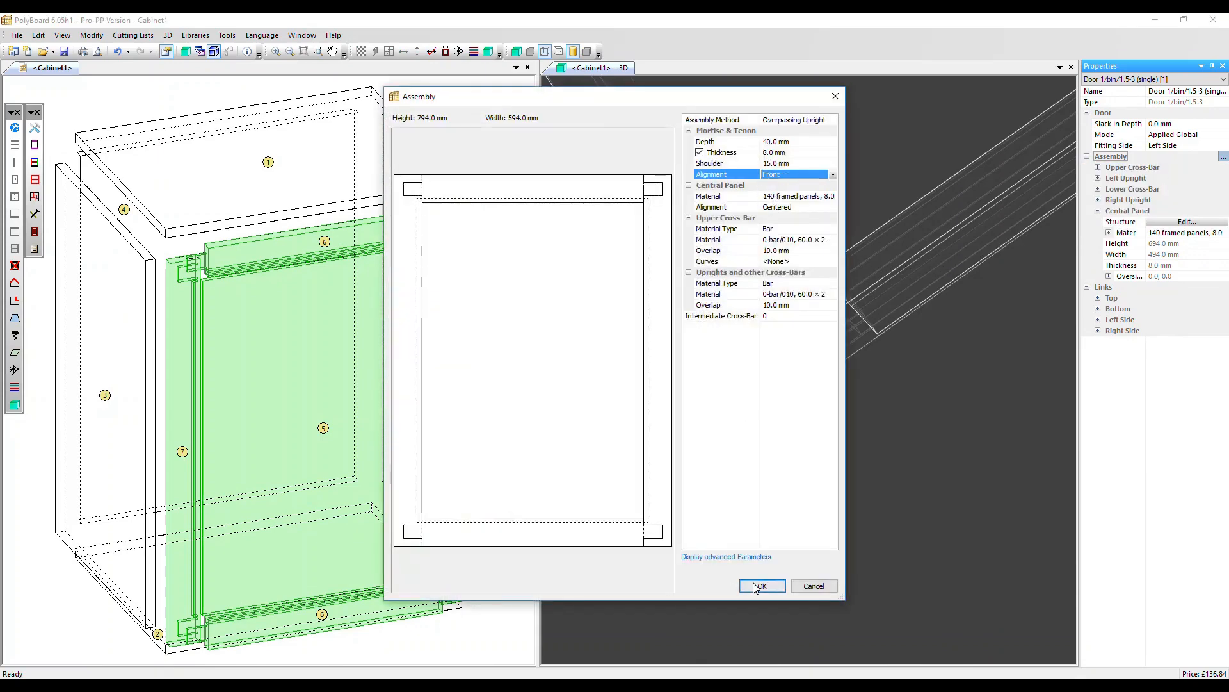
pyautogui.click(757, 587)
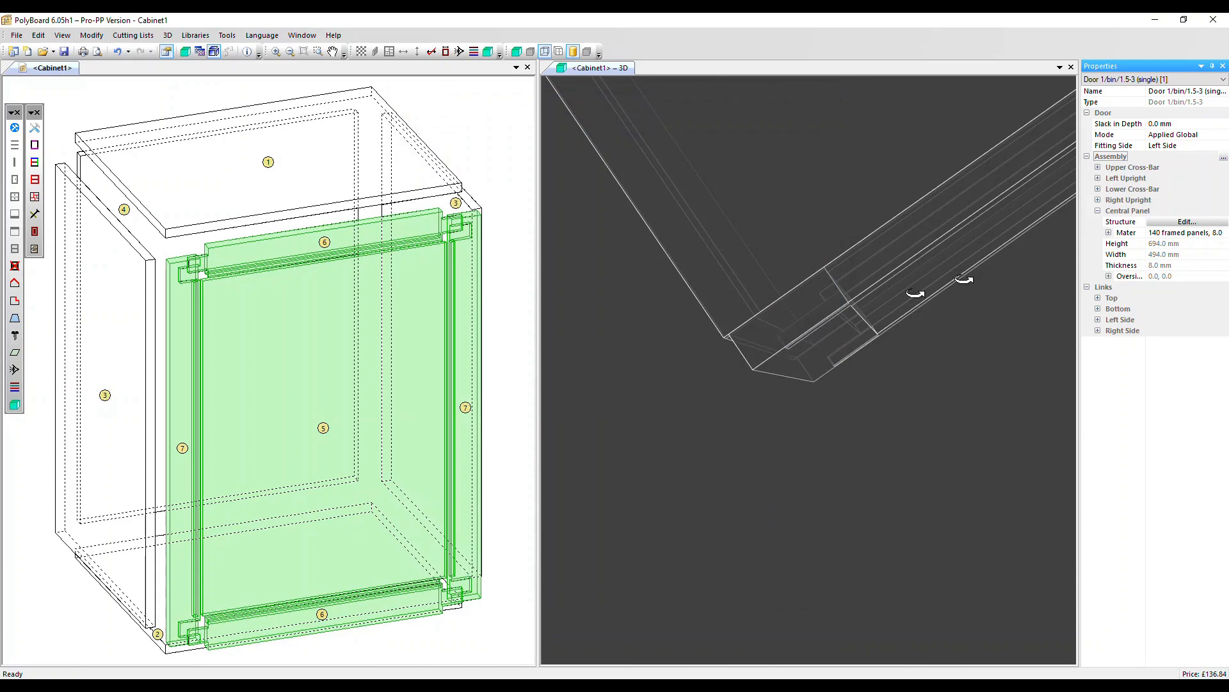
# Reopen the door's assembly settings and set the mortise and tenon alignment back to Centered.
pyautogui.click(1224, 158)
pyautogui.click(1191, 178)
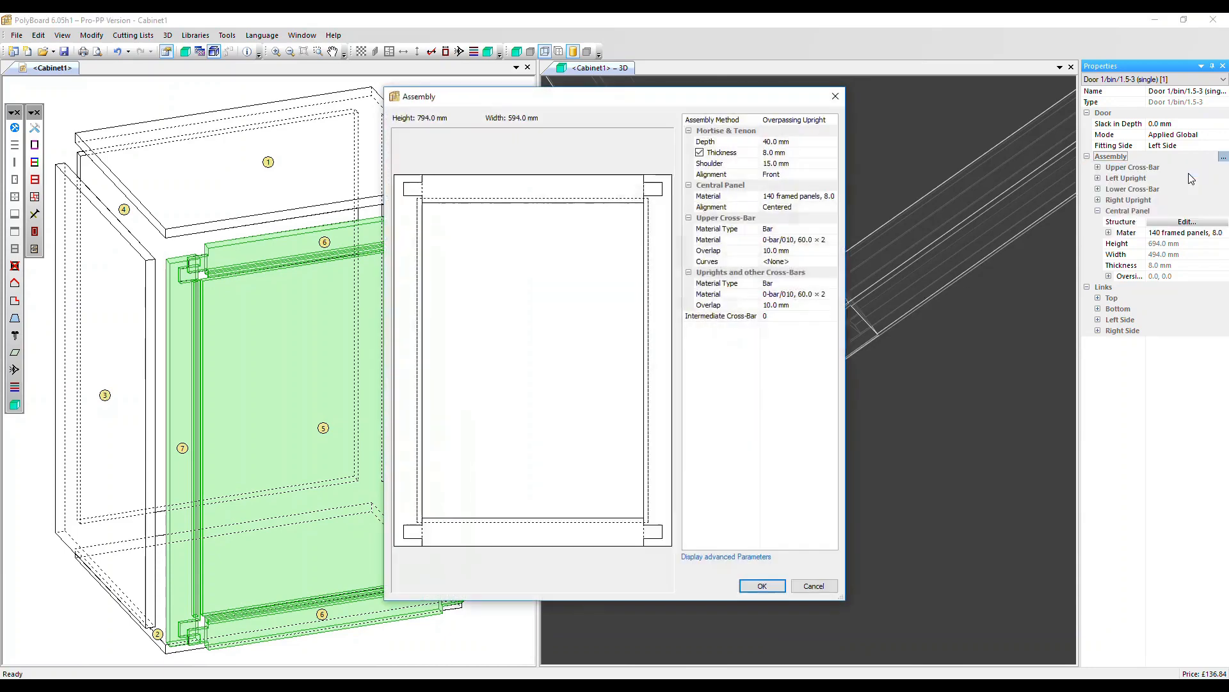
pyautogui.click(784, 174)
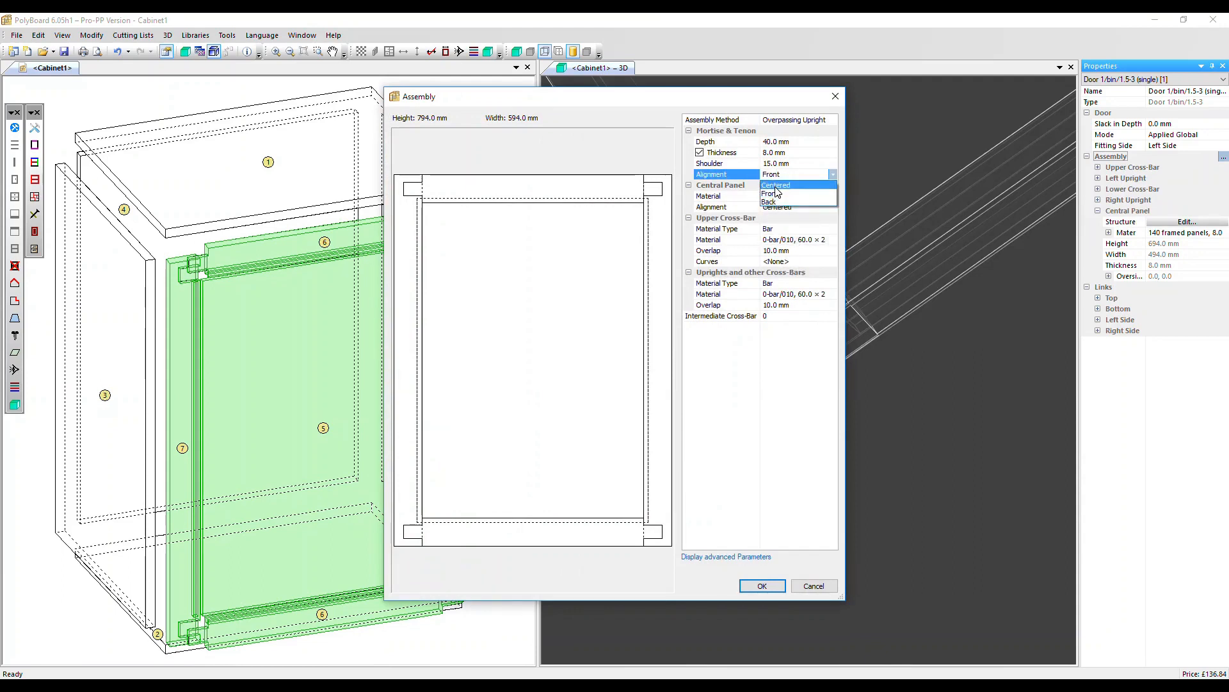
pyautogui.click(776, 185)
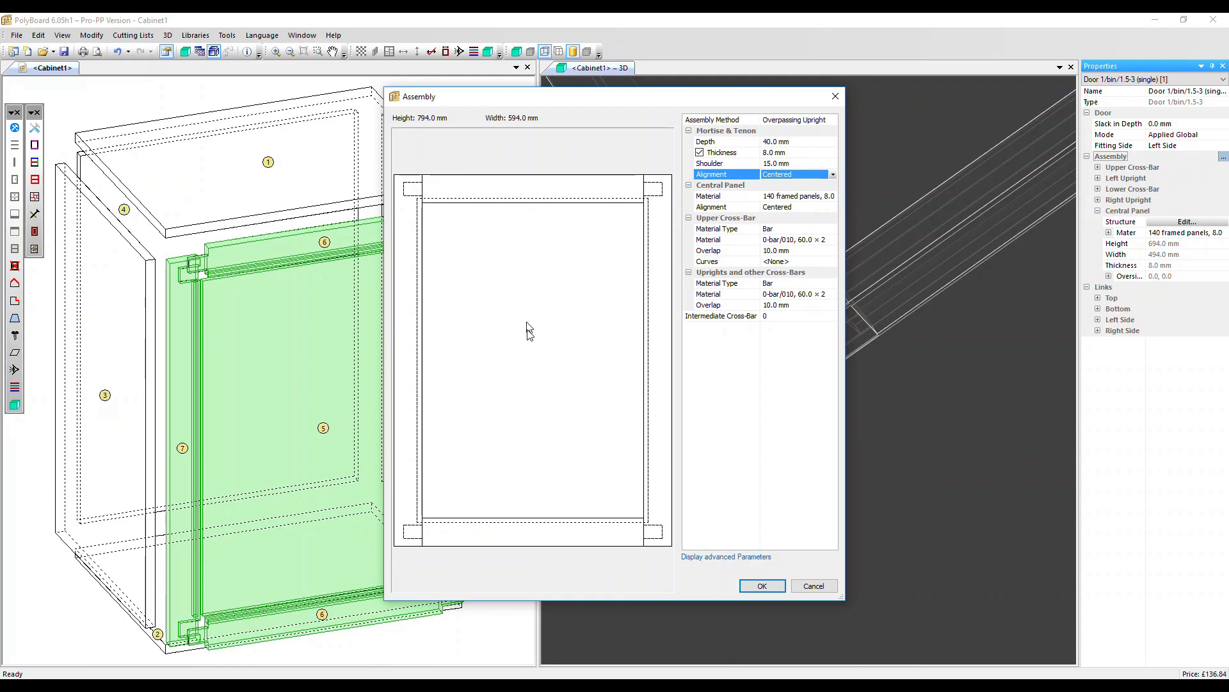
# Review the central panel's material and alignment choices, keeping 140 framed panels, 8.0 and Centered.
pyautogui.click(789, 199)
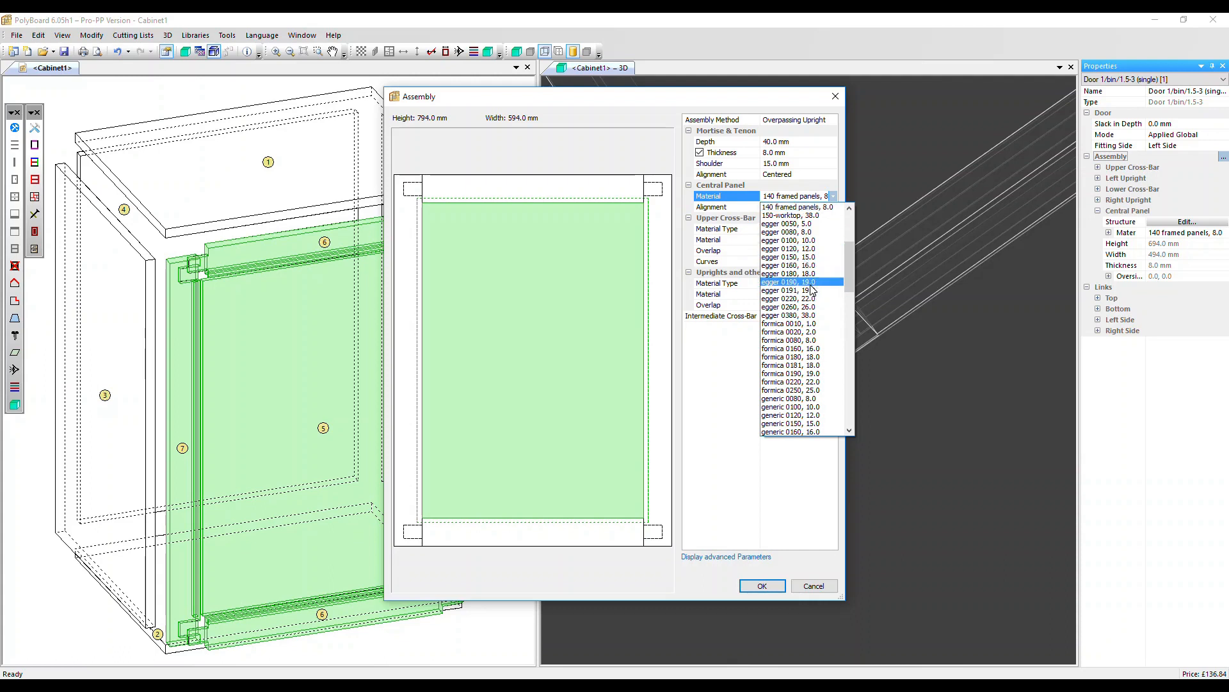
pyautogui.click(799, 207)
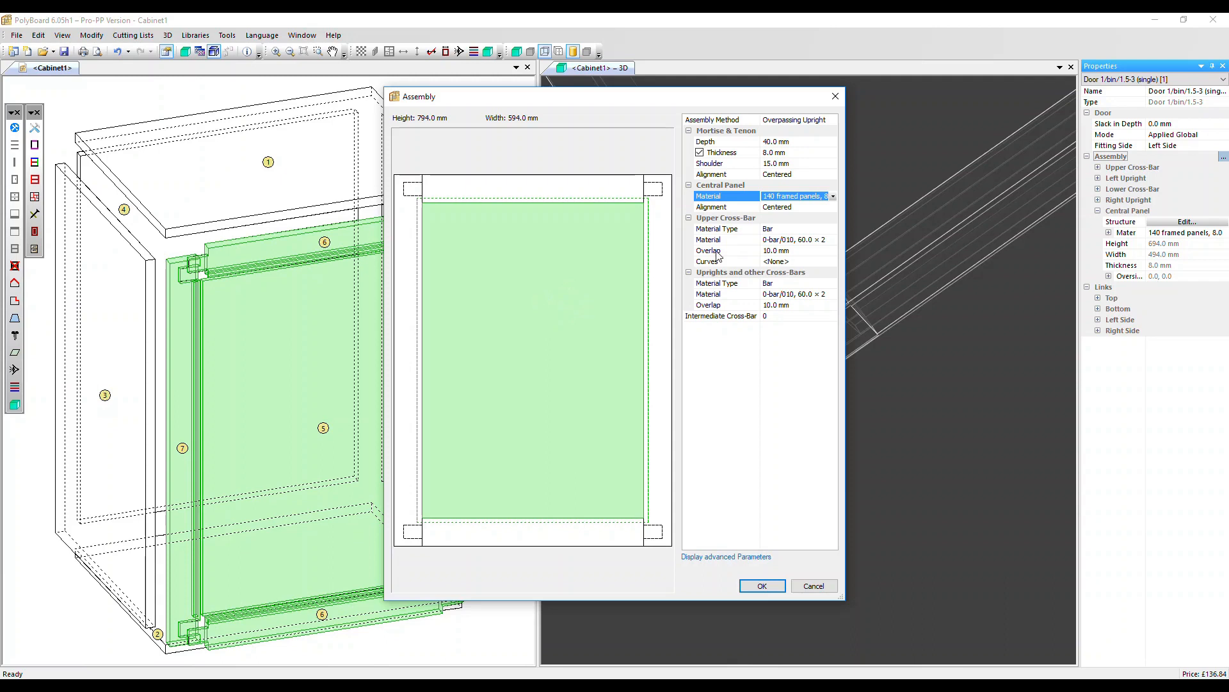
pyautogui.click(792, 207)
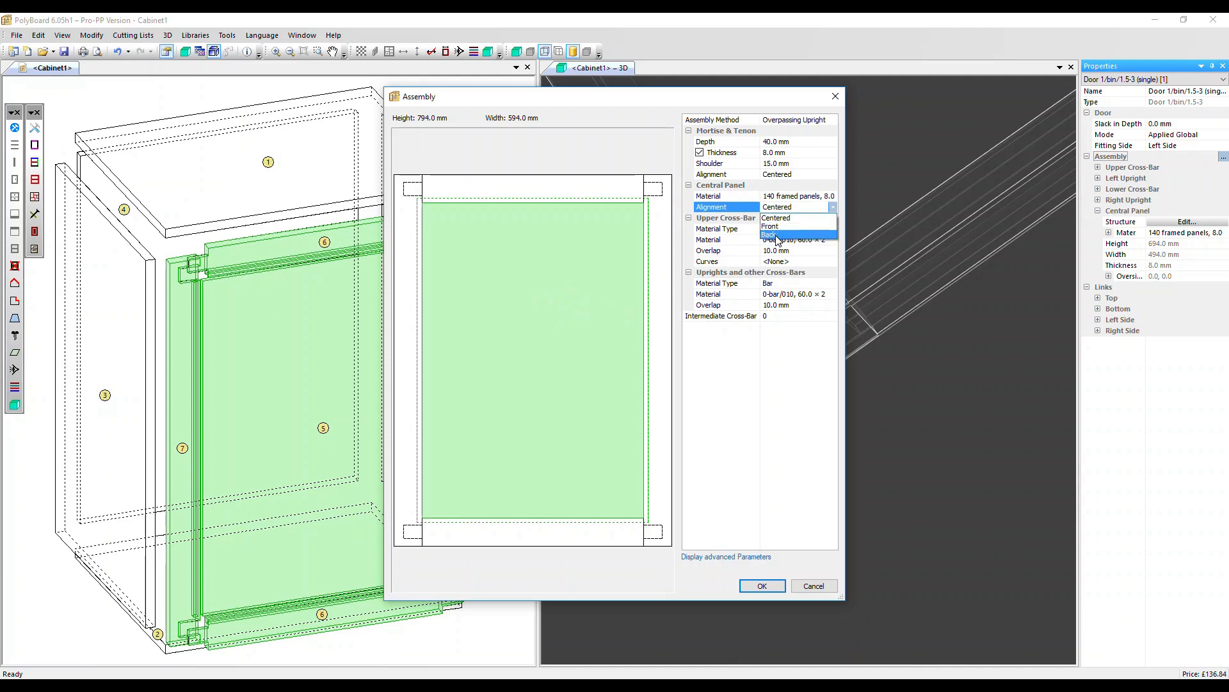
pyautogui.click(789, 218)
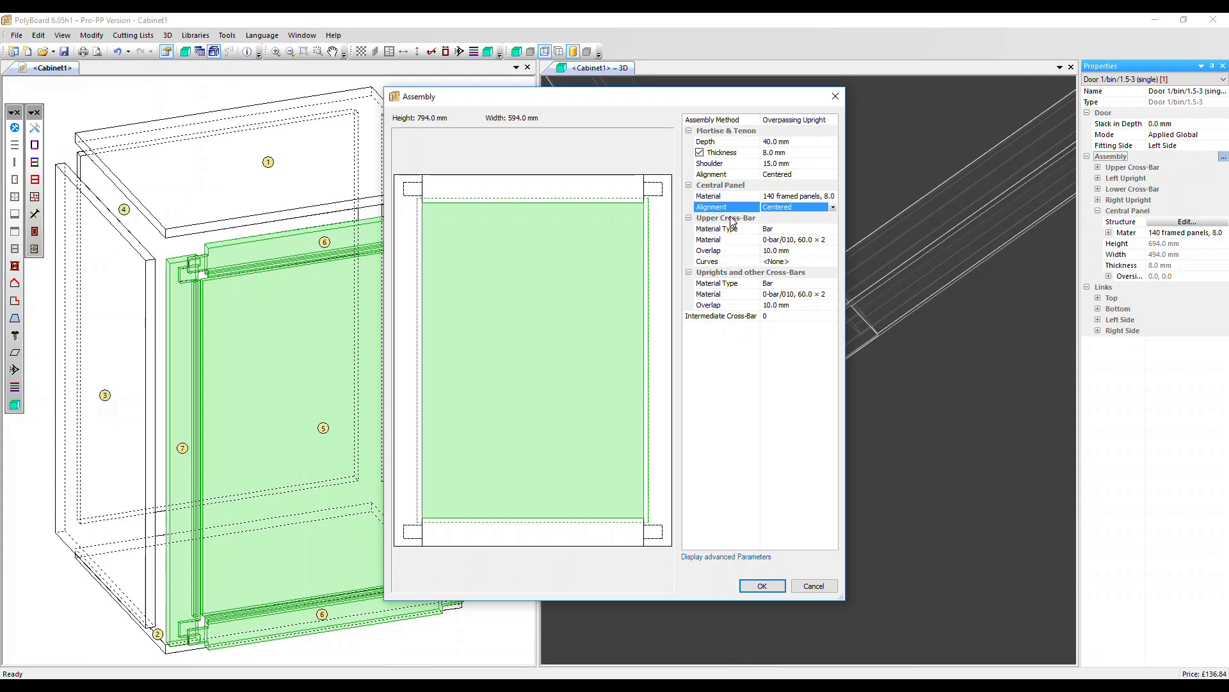
# Make the upper cross-bar a Panel with a width of 120 mm and an overlap of 20 mm.
pyautogui.click(776, 229)
pyautogui.click(775, 240)
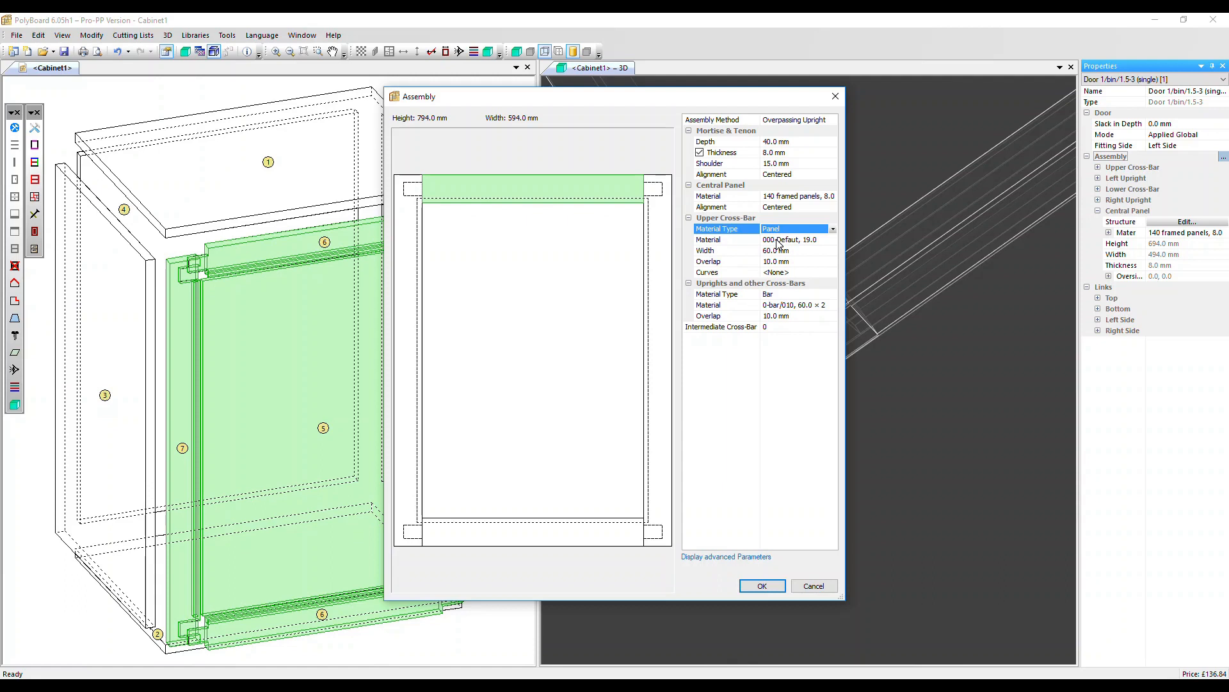
pyautogui.click(810, 252)
pyautogui.write('12')
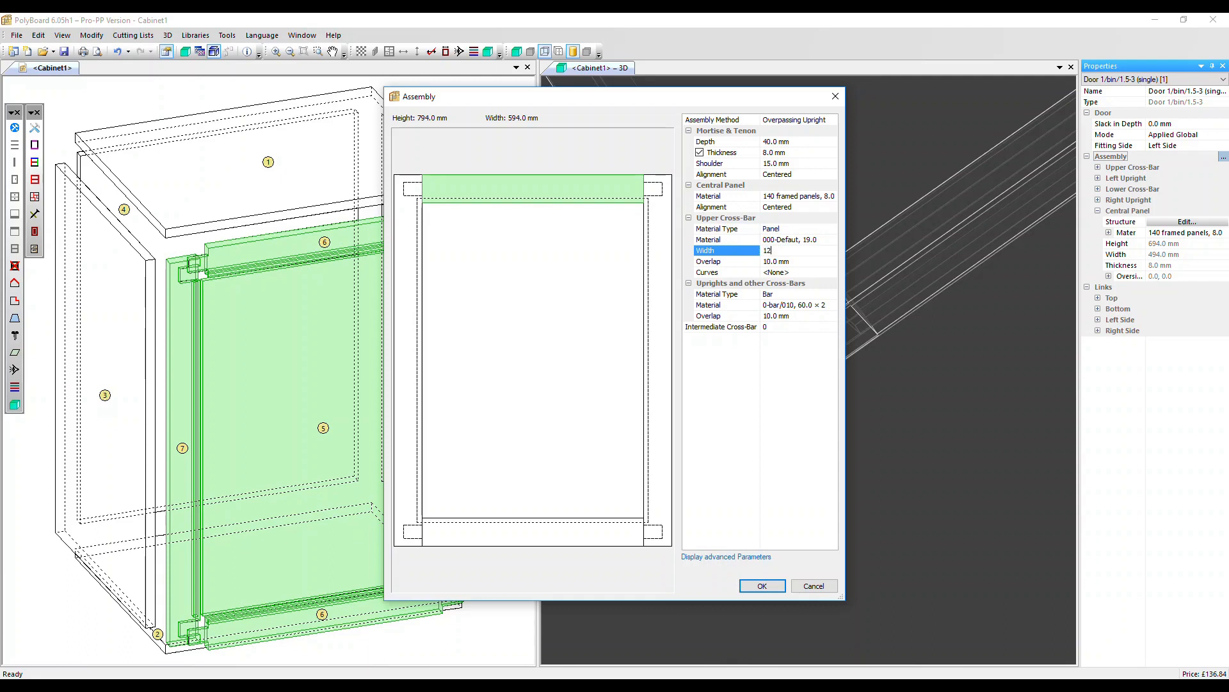
pyautogui.write('0')
pyautogui.press('Return')
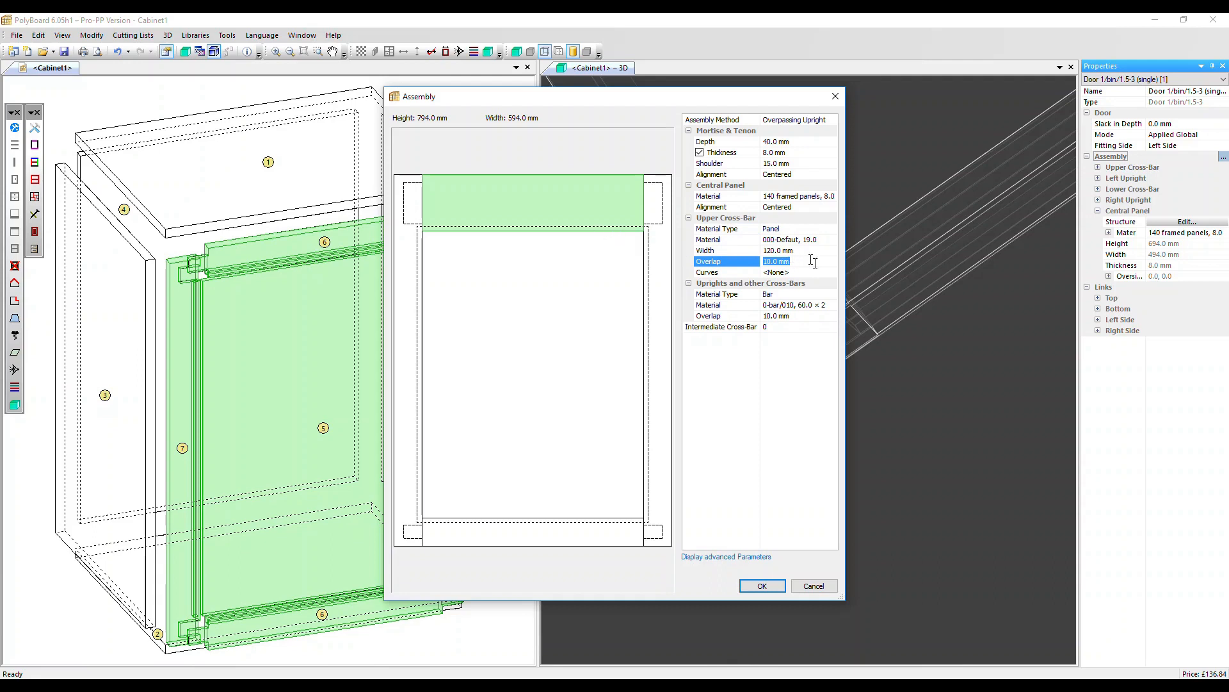
pyautogui.write('20')
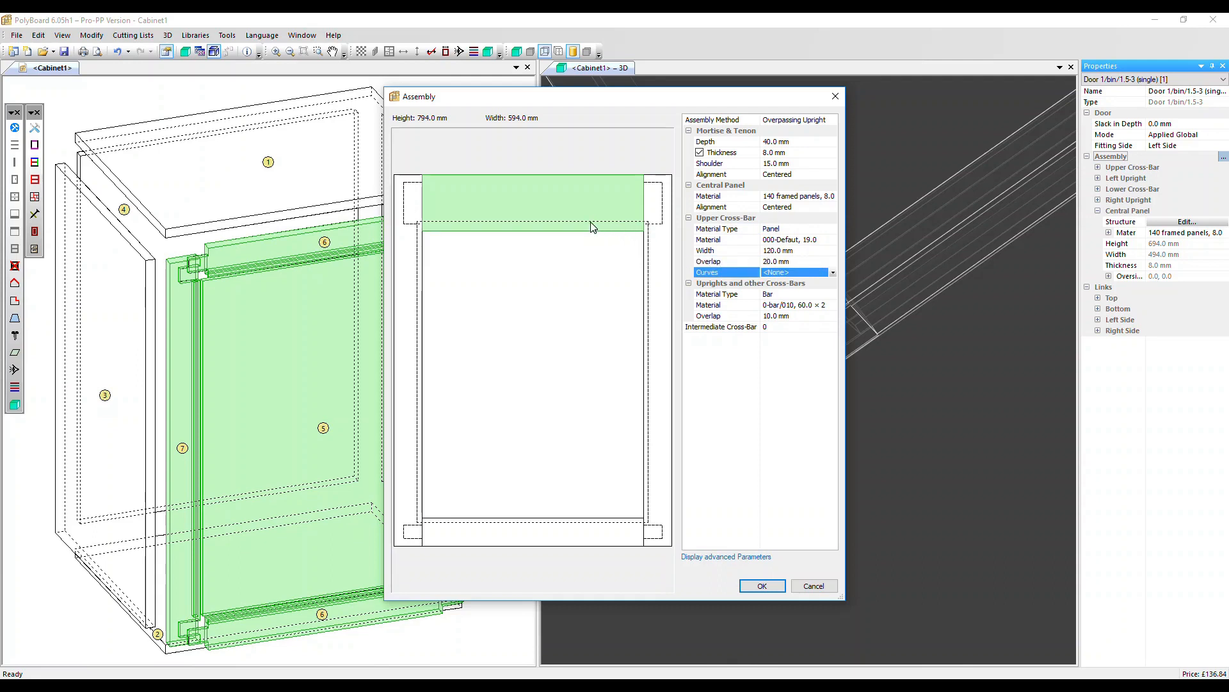
# Switch the upper cross-bar's material type back to Bar and choose the 0-bar/030, 30.0 × 22.0 material.
pyautogui.click(789, 229)
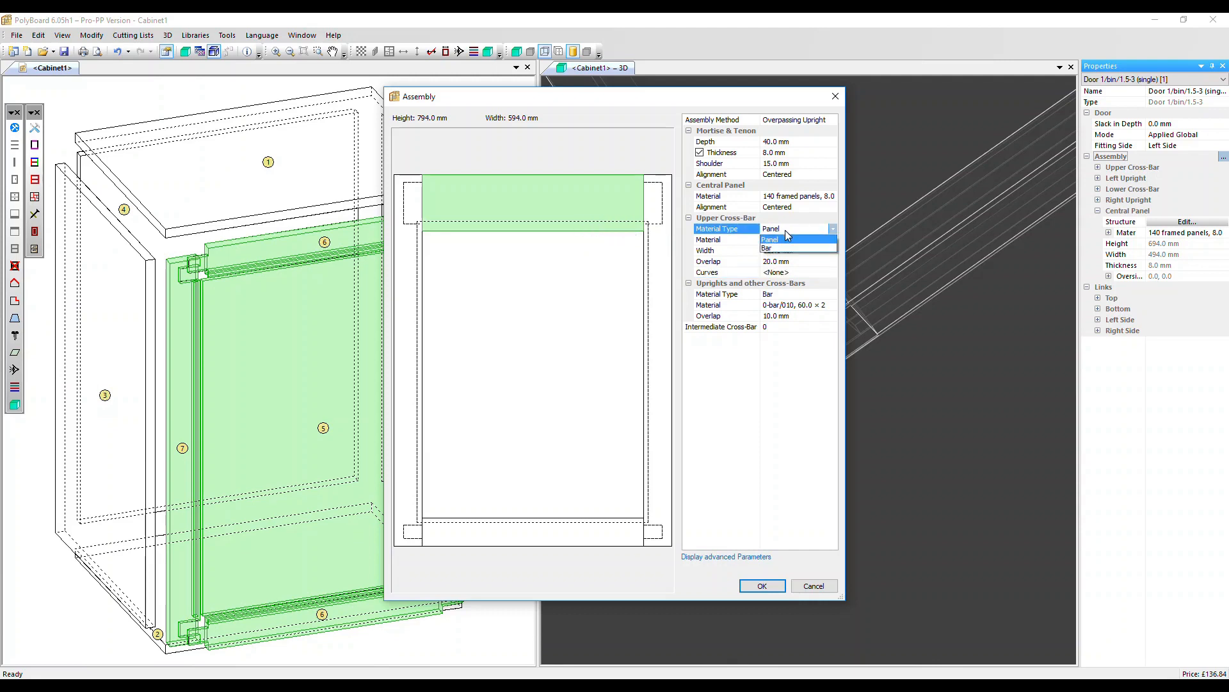
pyautogui.click(782, 249)
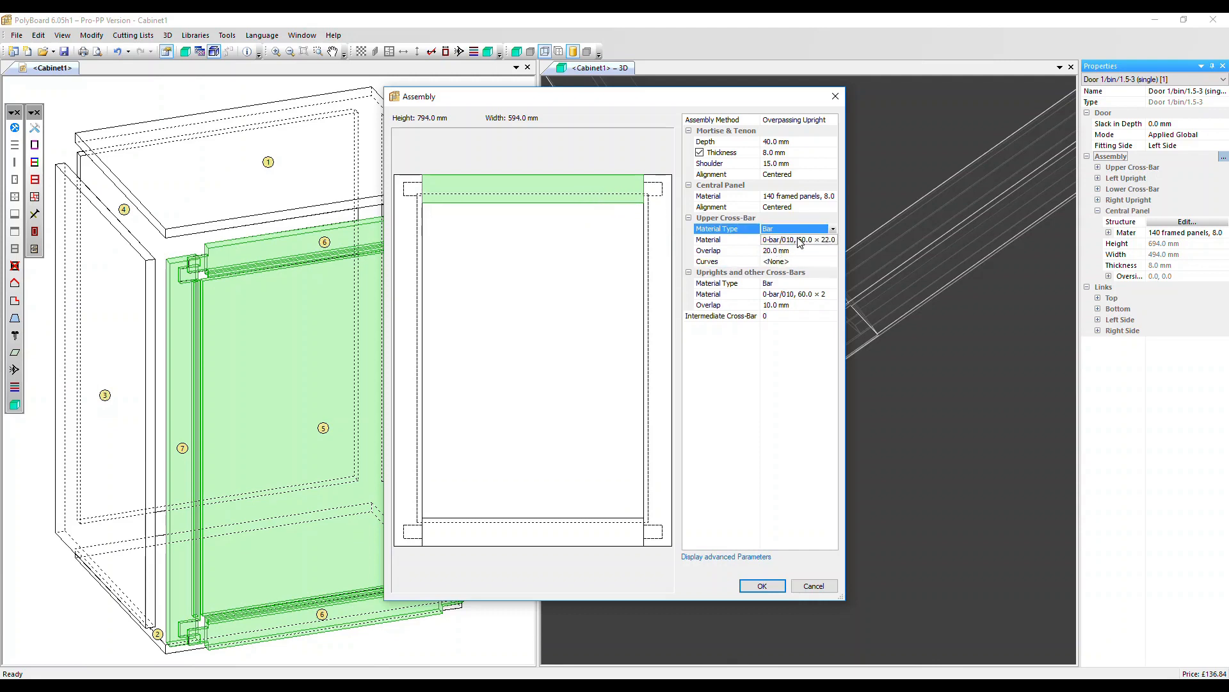
pyautogui.click(800, 241)
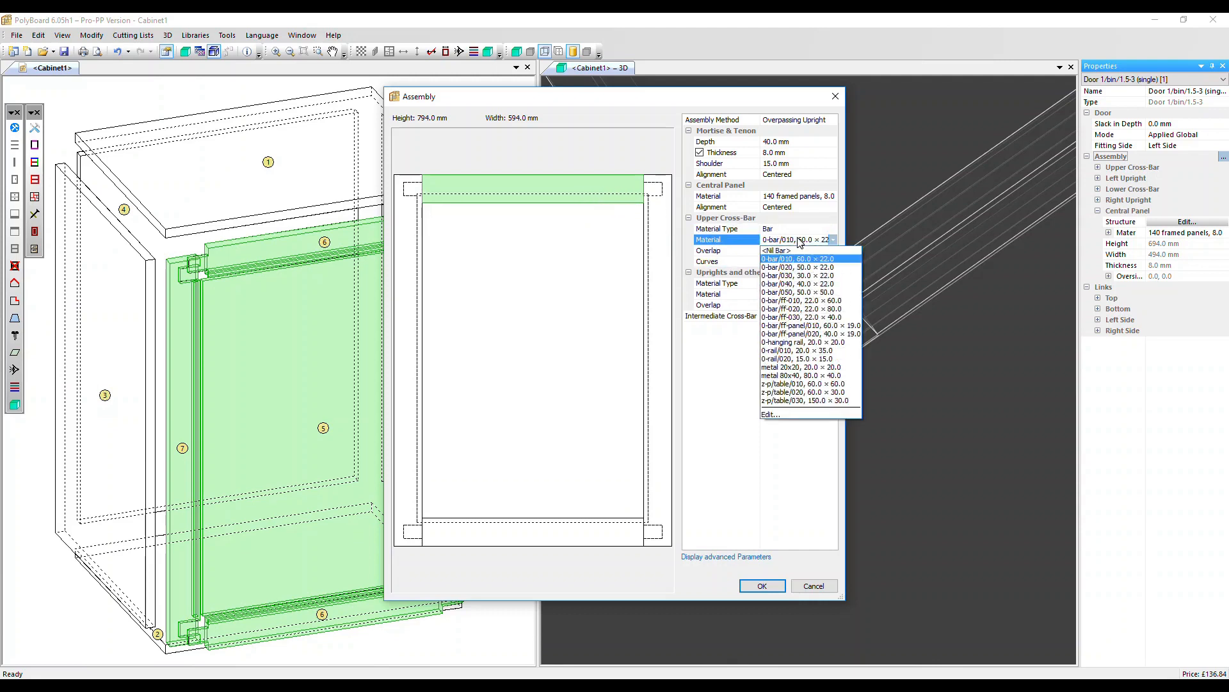
pyautogui.click(826, 280)
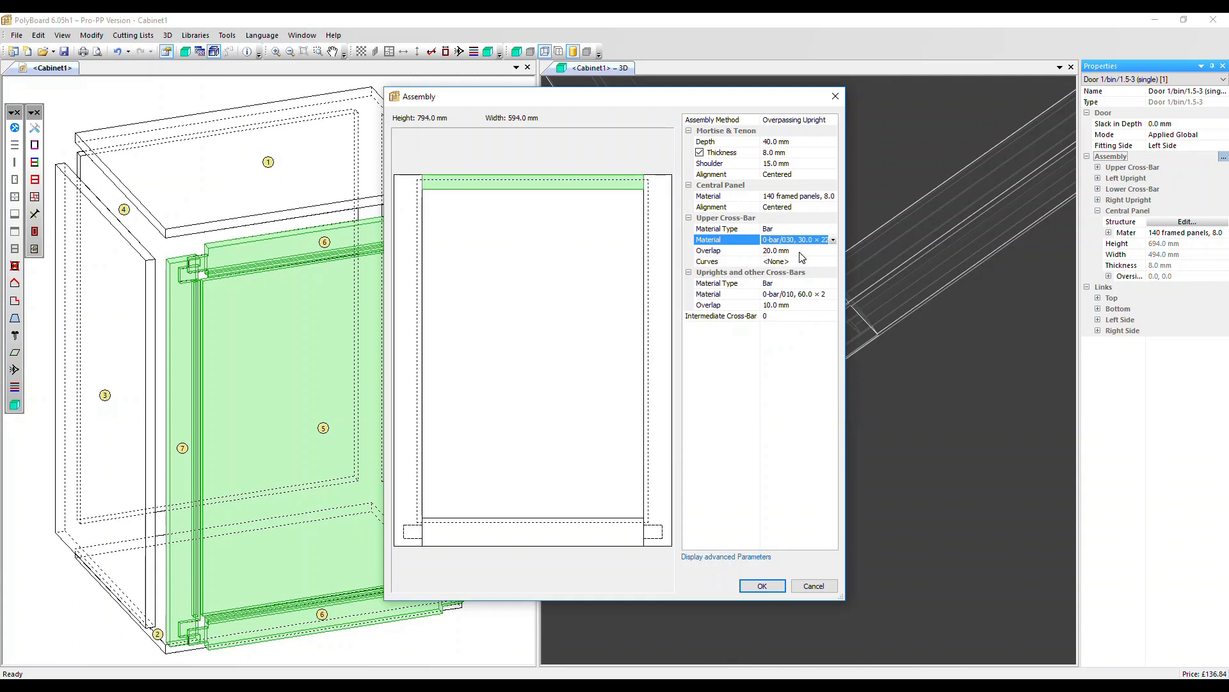
# Change the upper cross-bar's material type to Panel, with a width of 120 mm and an overlap of 10 mm.
pyautogui.click(791, 228)
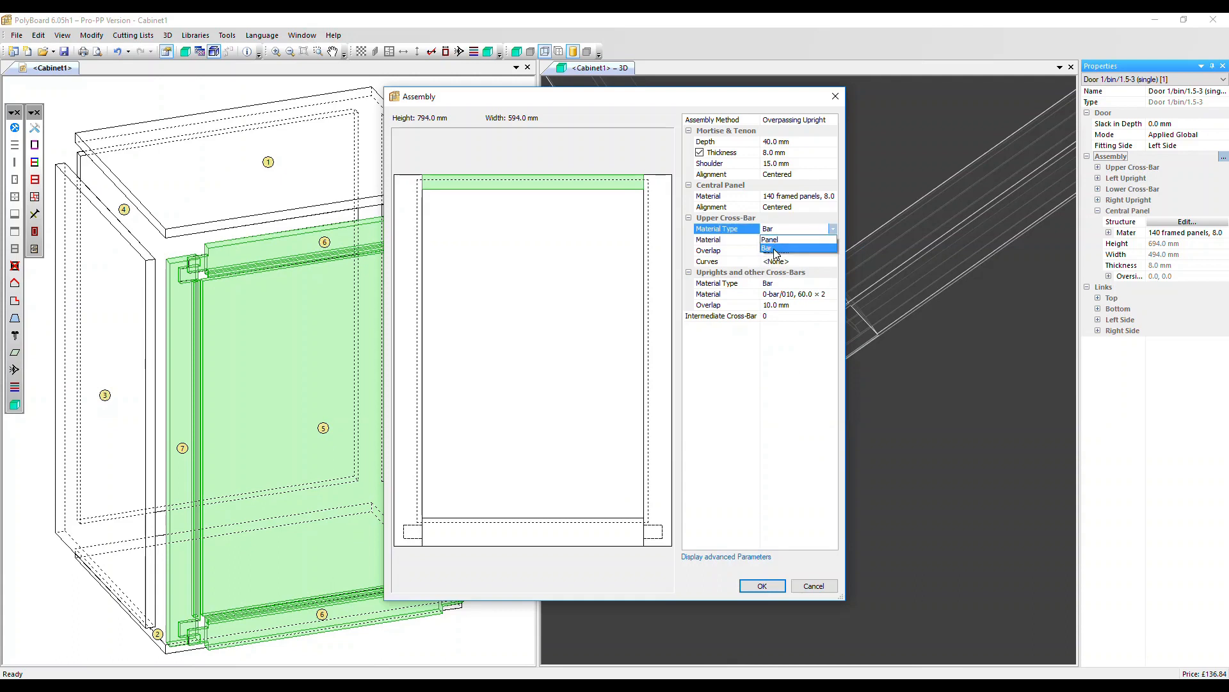
pyautogui.click(774, 249)
pyautogui.click(761, 252)
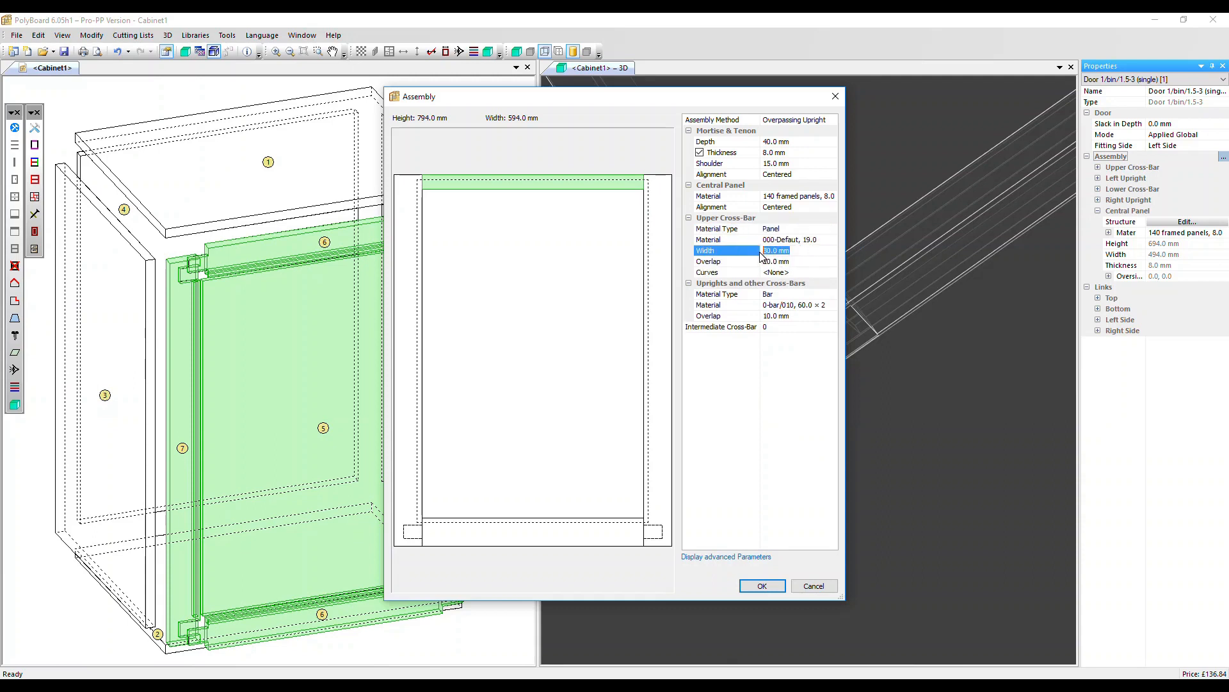
pyautogui.write('120')
pyautogui.press('Return')
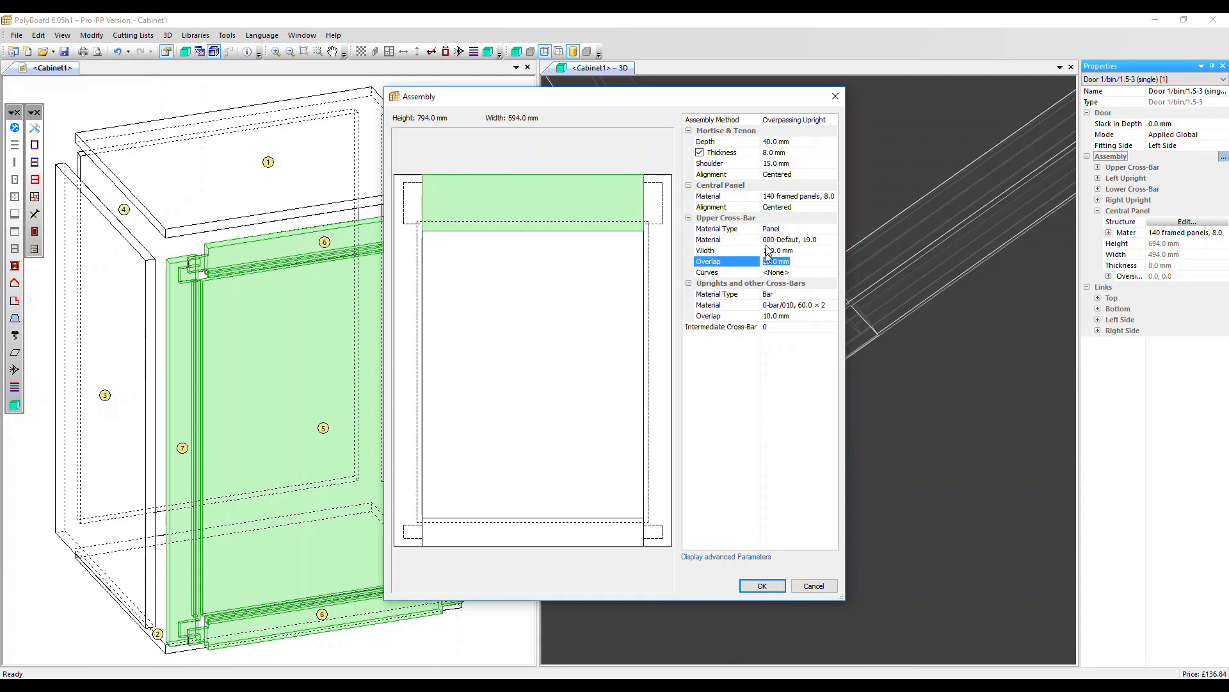
pyautogui.write('10')
pyautogui.press('Return')
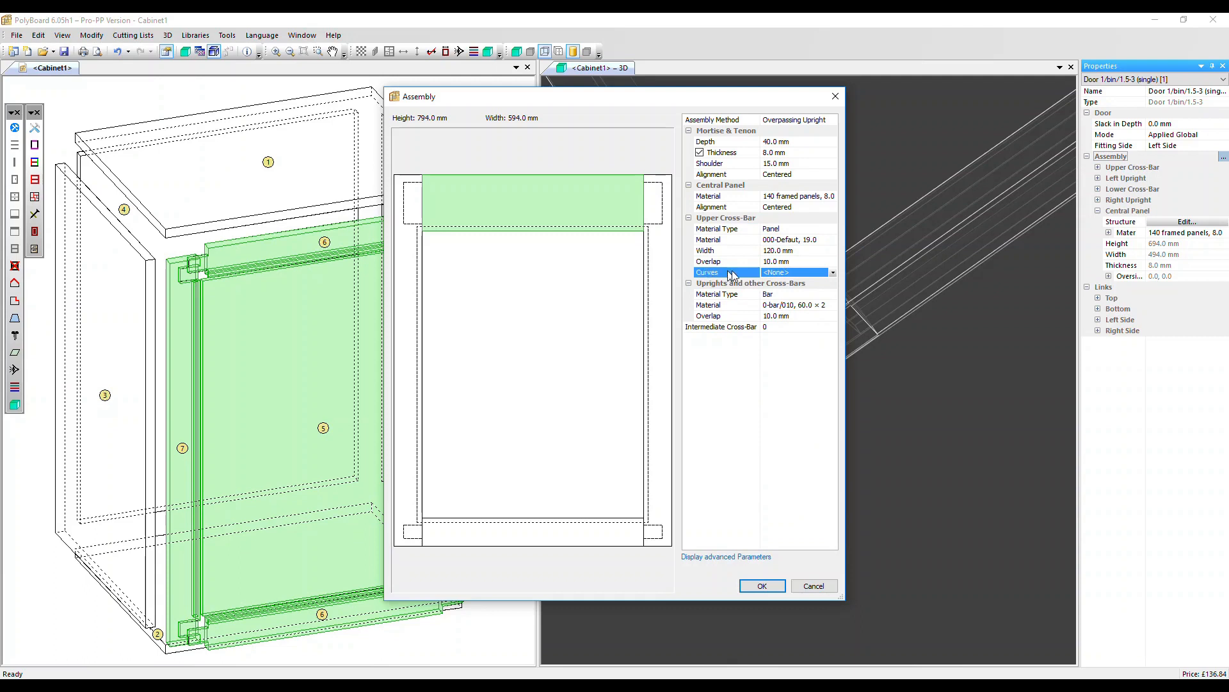
# Try the curved end and <Curved Cross-Bar> curves on the upper cross-bar.
pyautogui.click(792, 276)
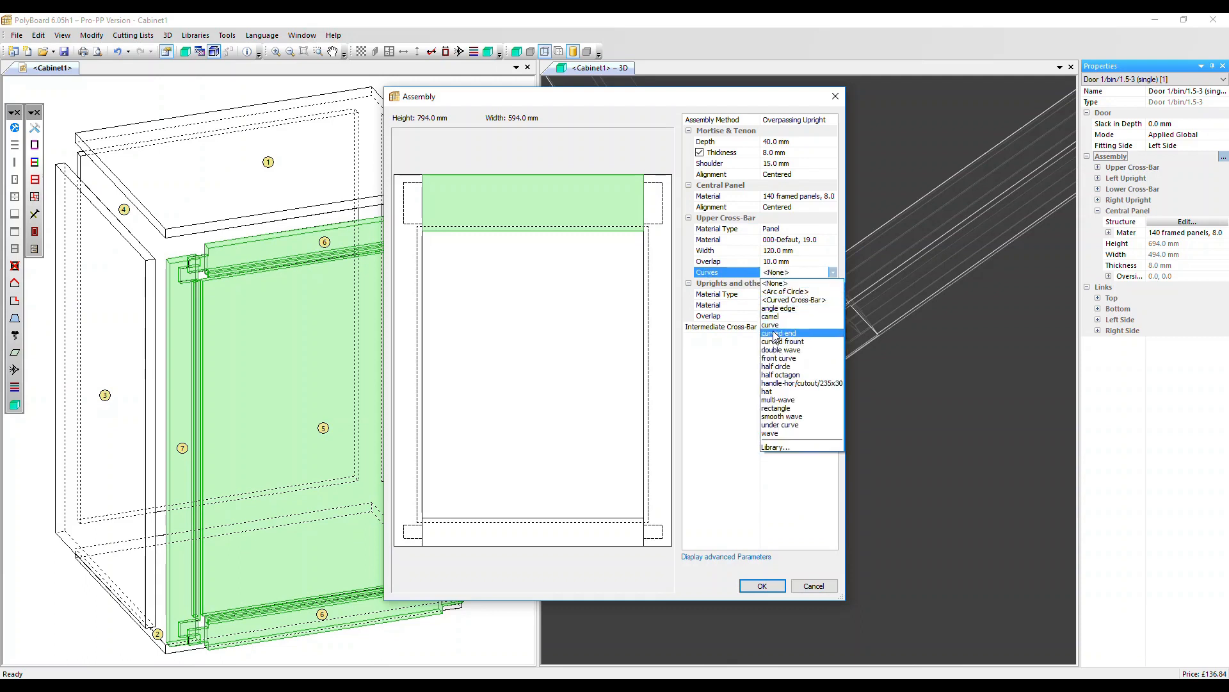
pyautogui.click(771, 332)
pyautogui.click(788, 275)
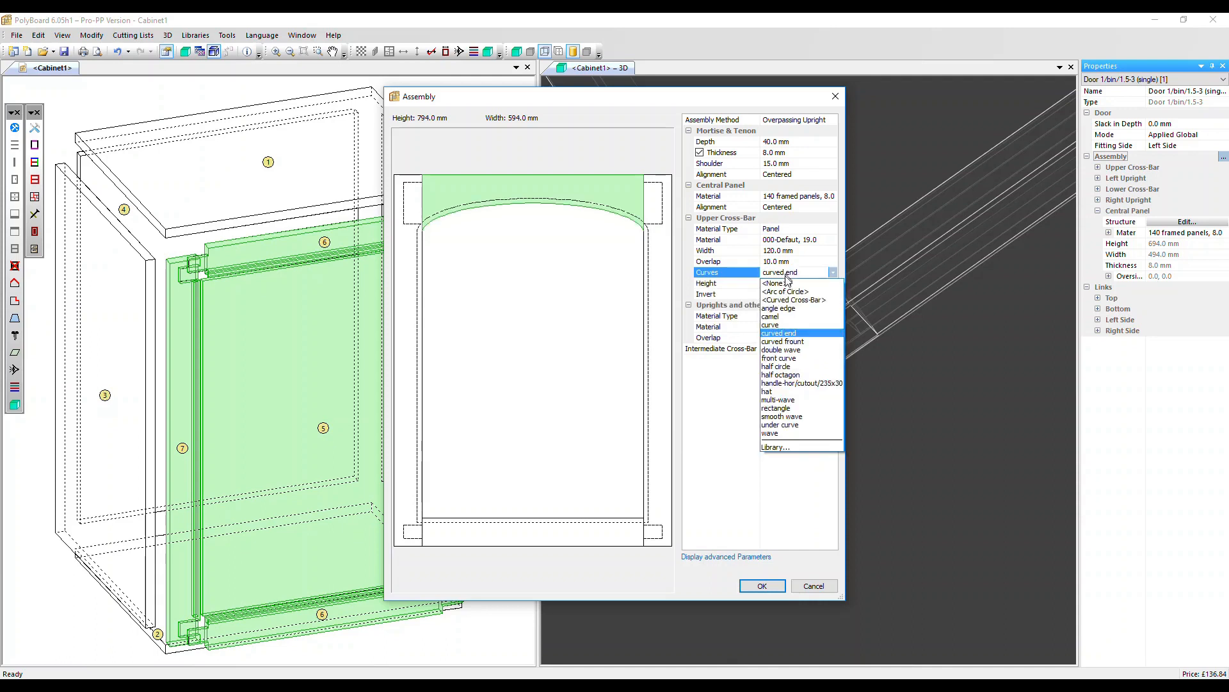
pyautogui.click(790, 301)
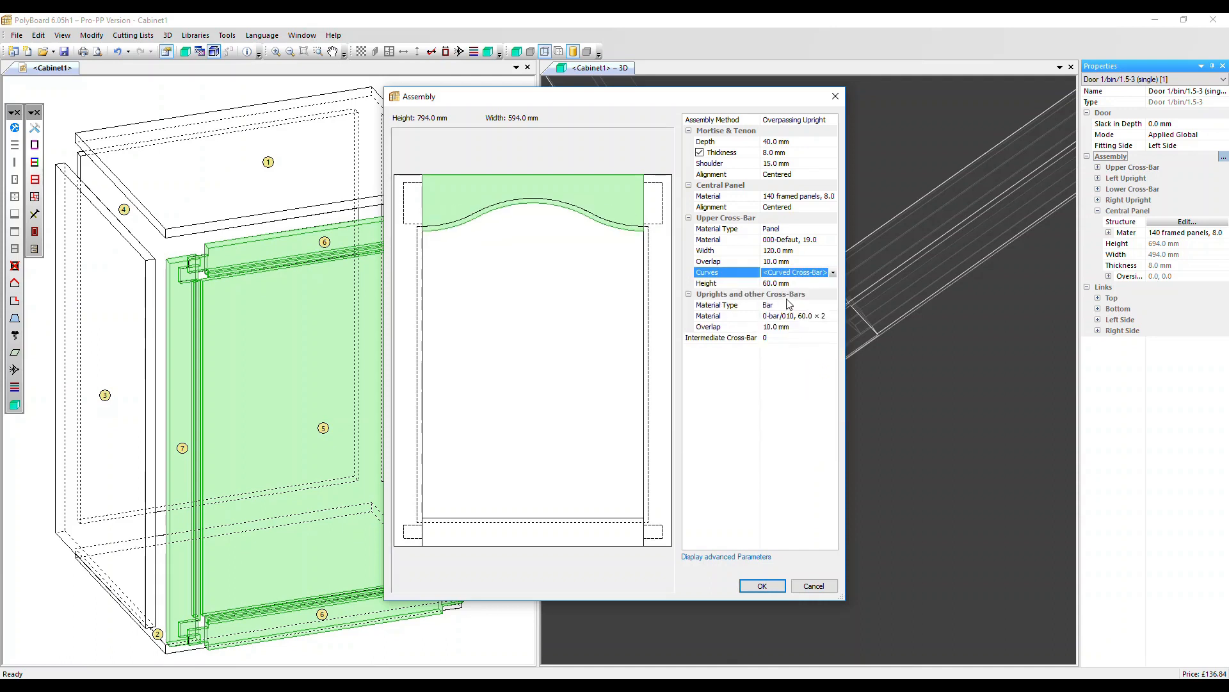
# Give the upper cross-bar an <Arc of Circle> curve with a height of 100 mm.
pyautogui.click(789, 275)
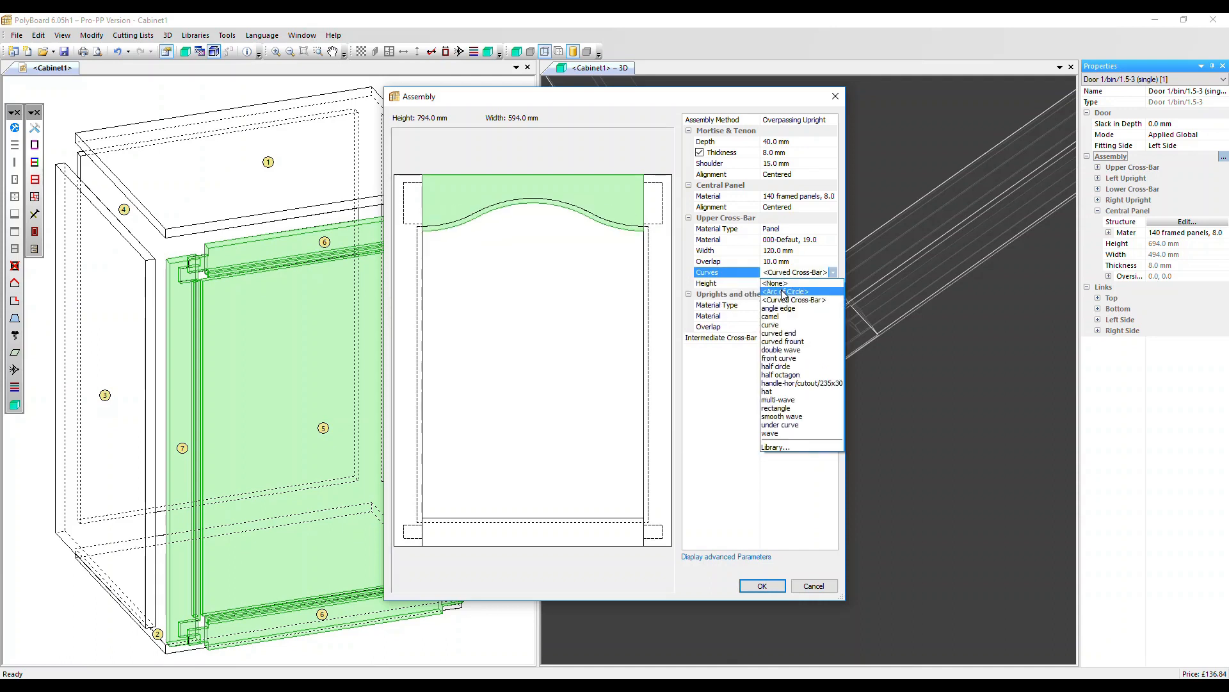
pyautogui.click(784, 293)
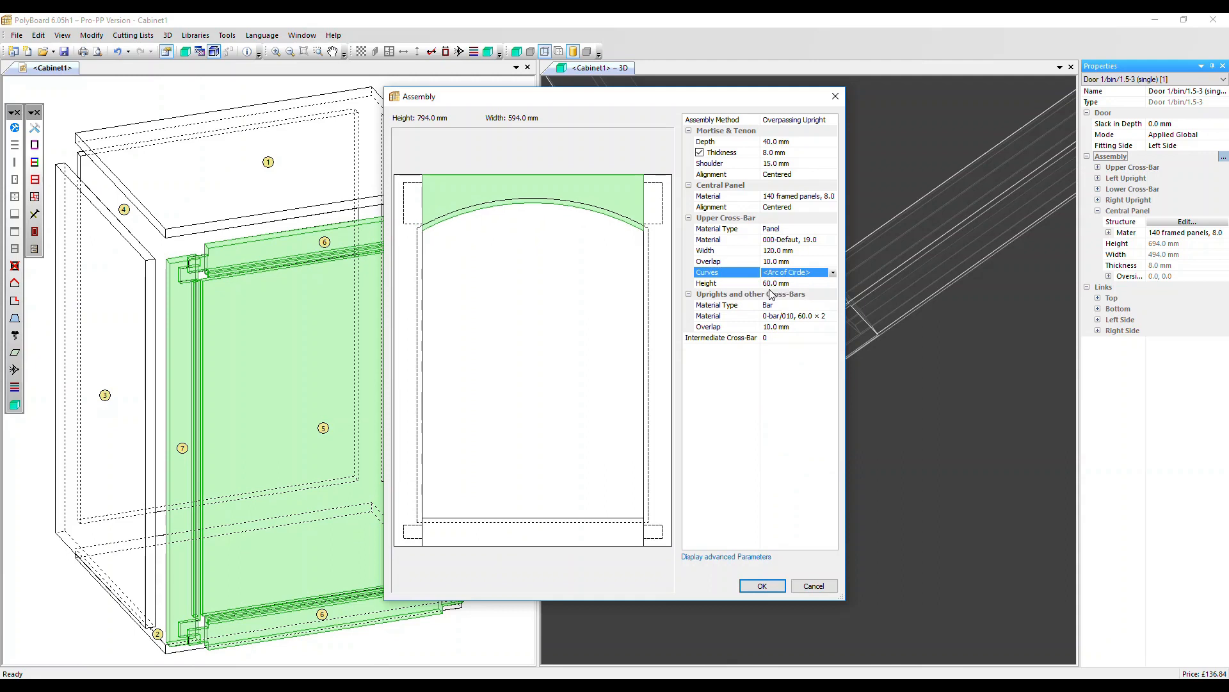
pyautogui.click(798, 284)
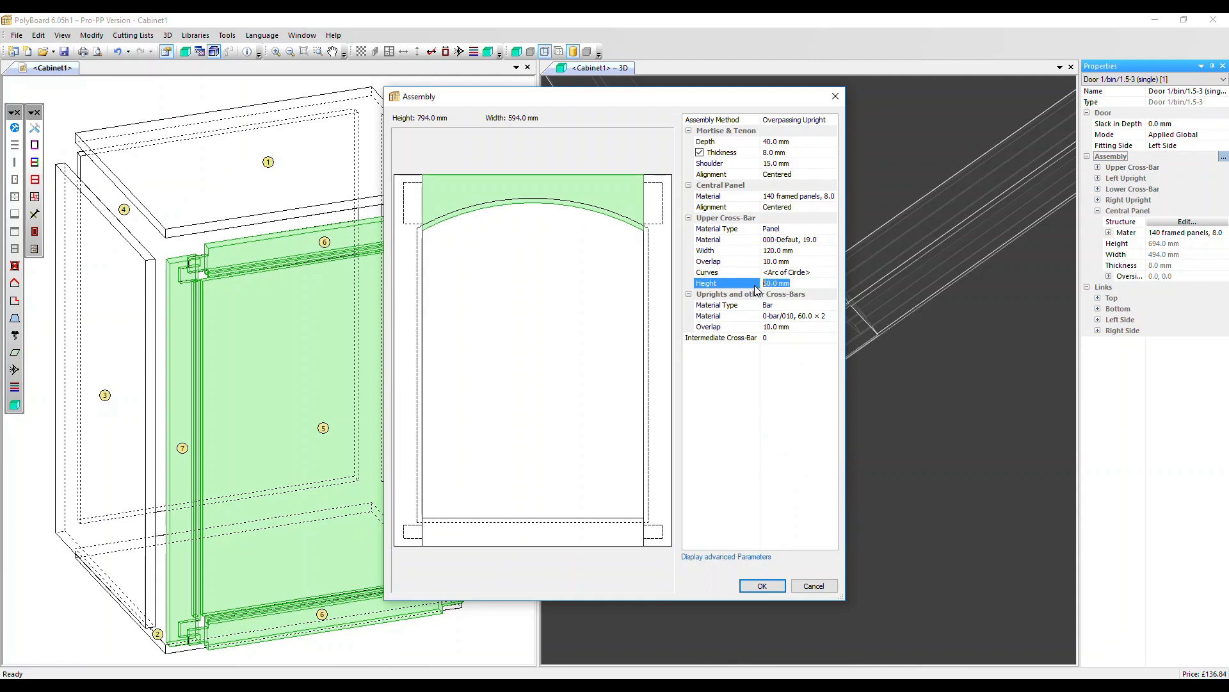
pyautogui.write('100')
pyautogui.press('Return')
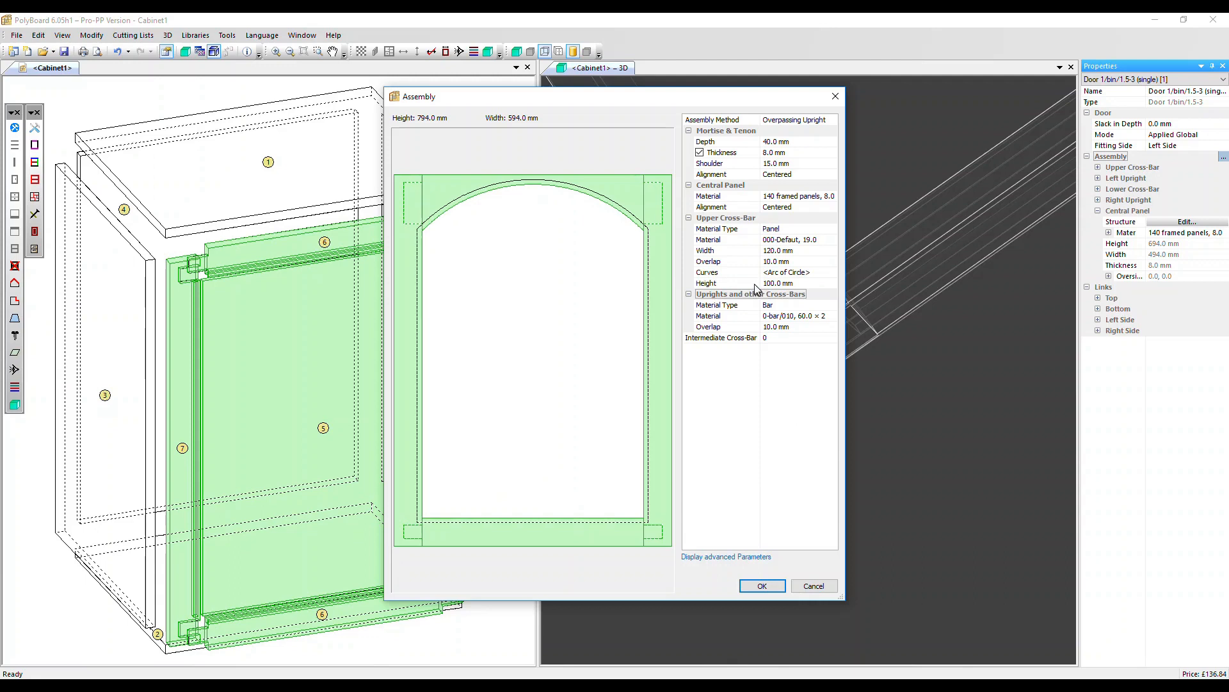
# Set the height of the upper cross-bar's arc to 30 mm.
pyautogui.click(741, 283)
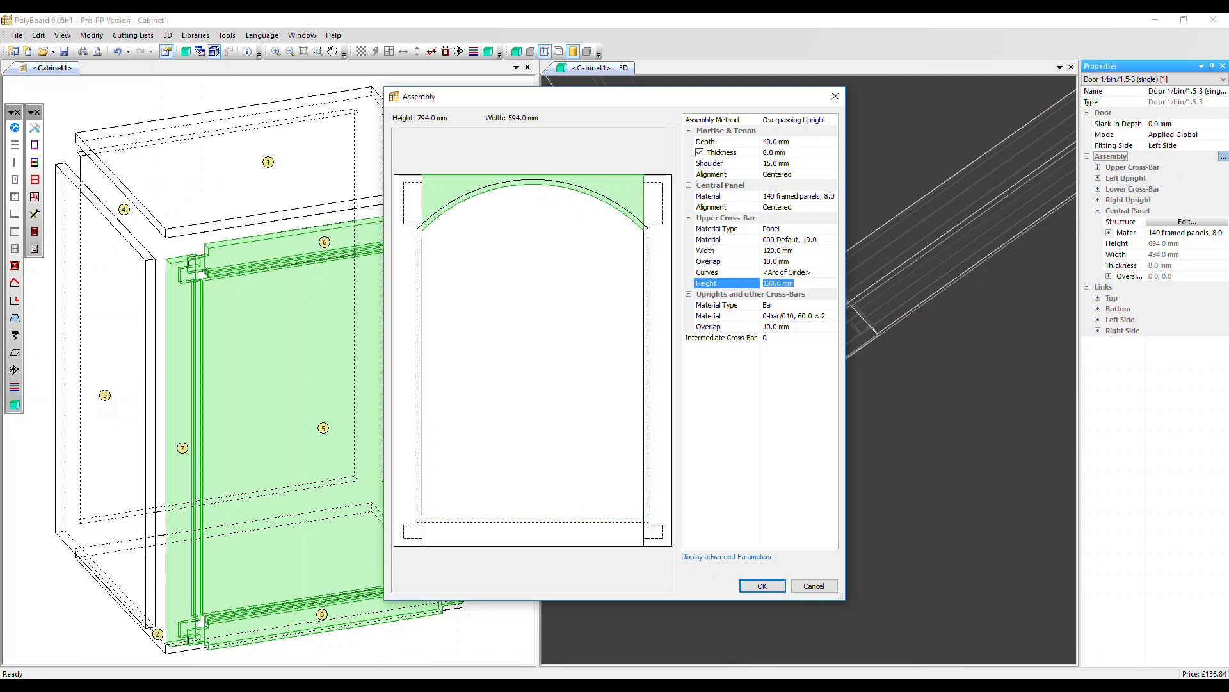
pyautogui.write('30')
pyautogui.press('Return')
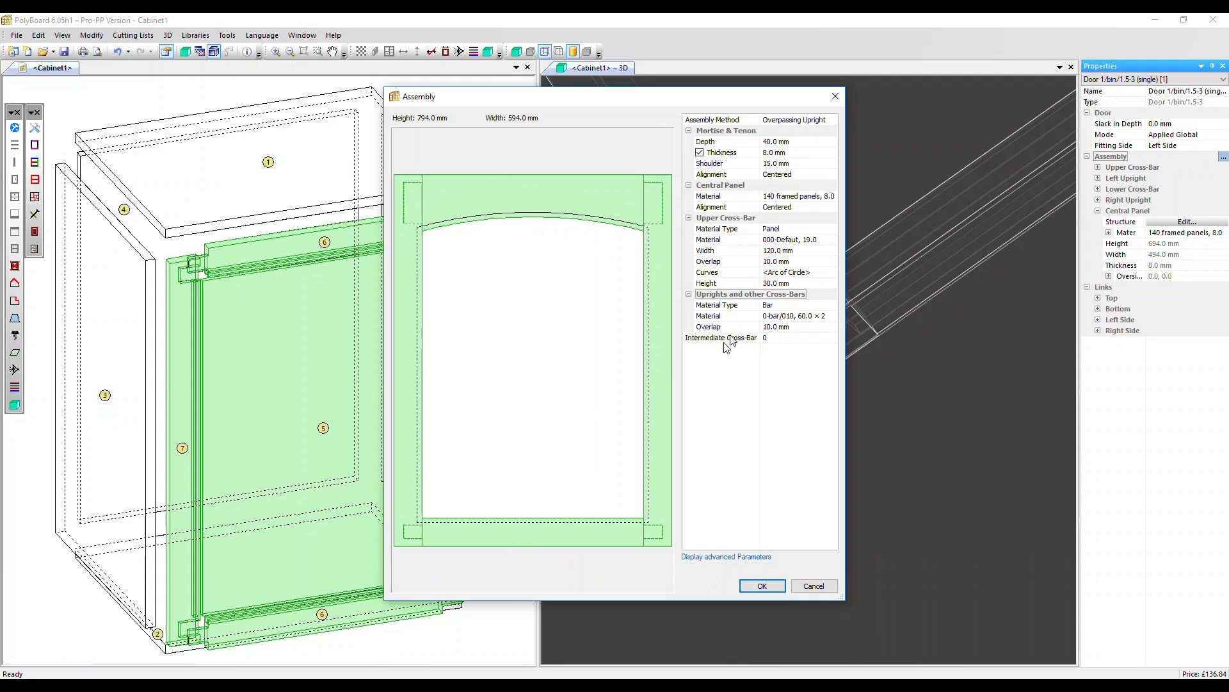
# Try a 30 mm overlap for the uprights and other cross-bars and set it back to 10 mm.
pyautogui.click(817, 328)
pyautogui.write('30')
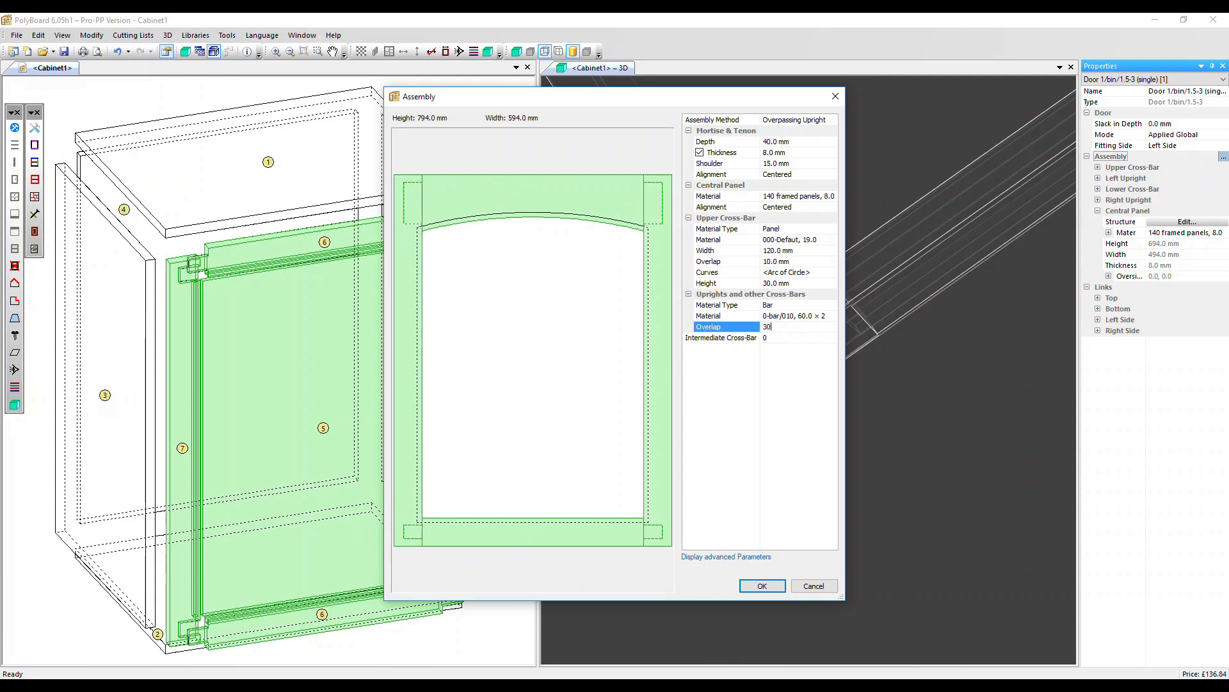
pyautogui.press('Tab')
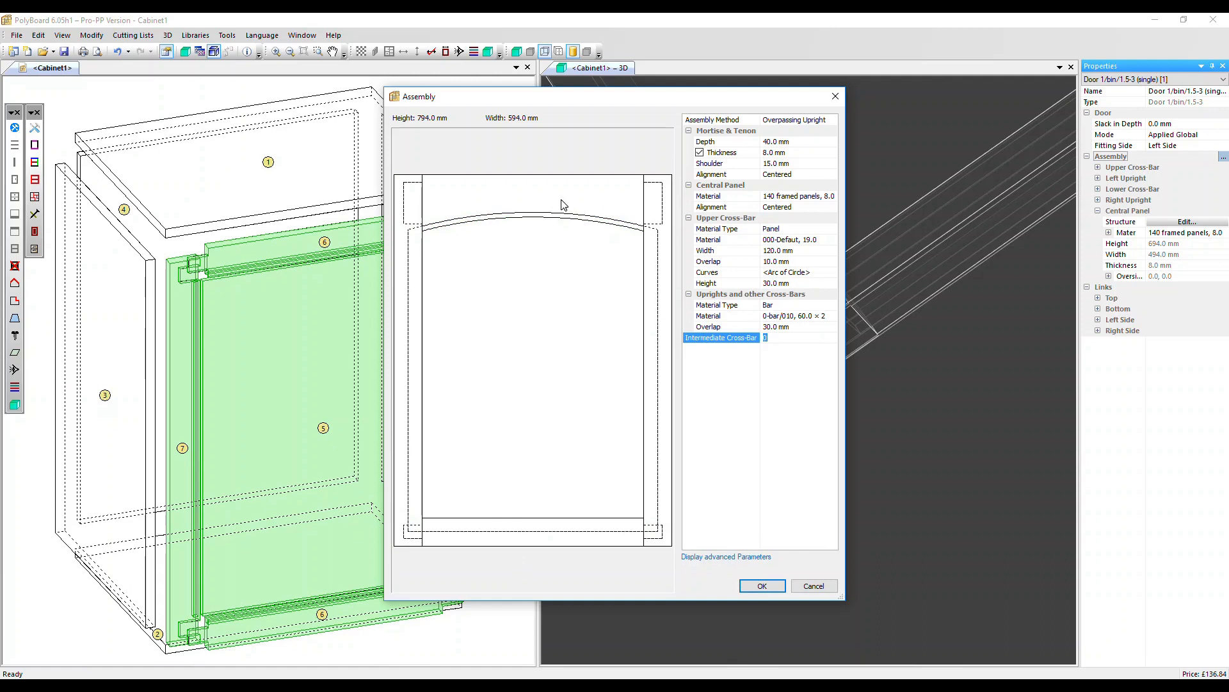
pyautogui.click(798, 327)
pyautogui.write('10')
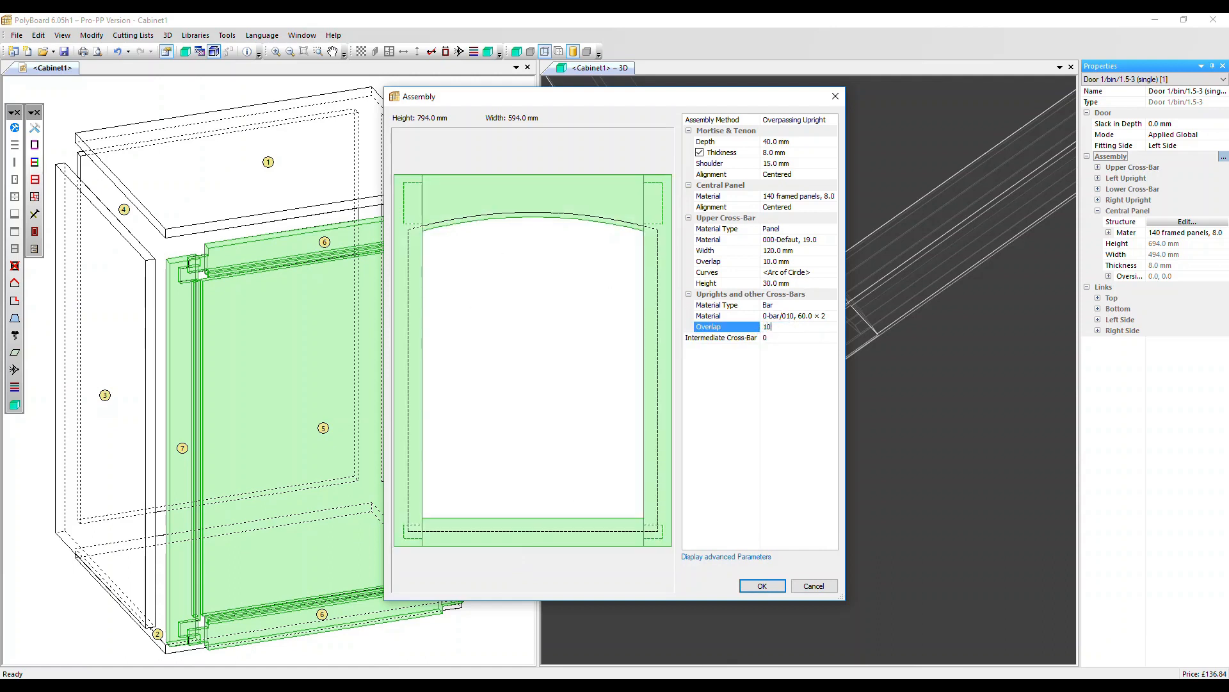
pyautogui.press('Tab')
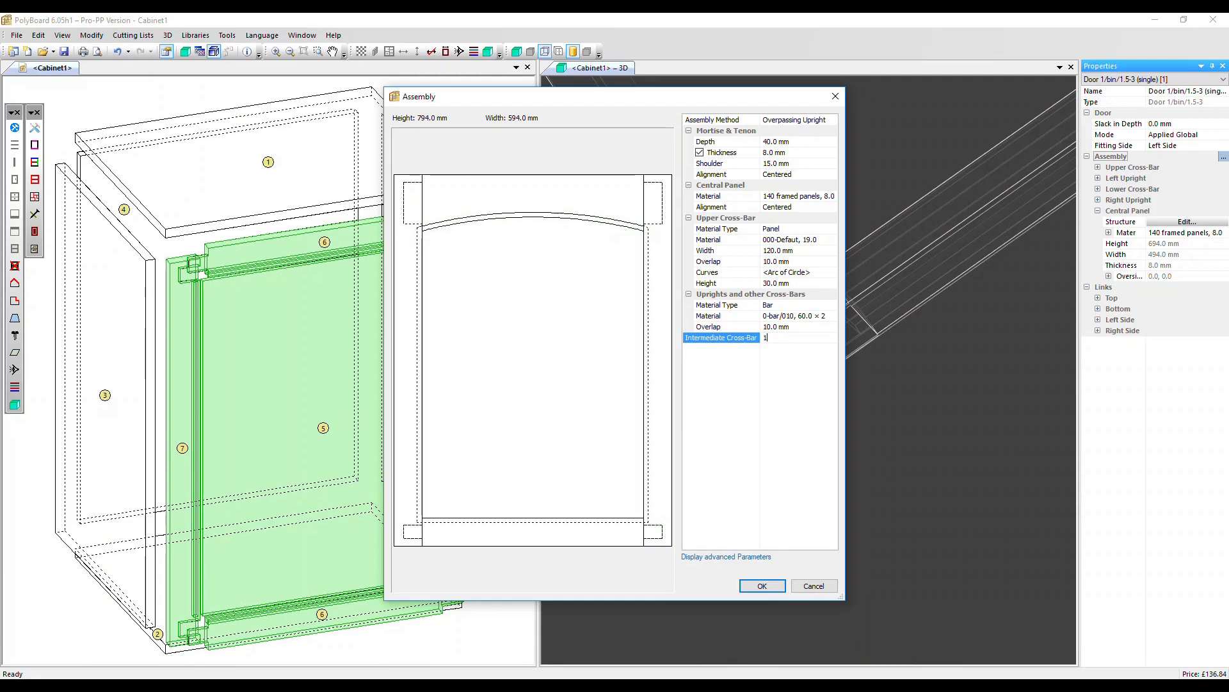
# Add 1 intermediate cross-bar and position it 200 mm using the Distance from the Top mode.
pyautogui.press('Return')
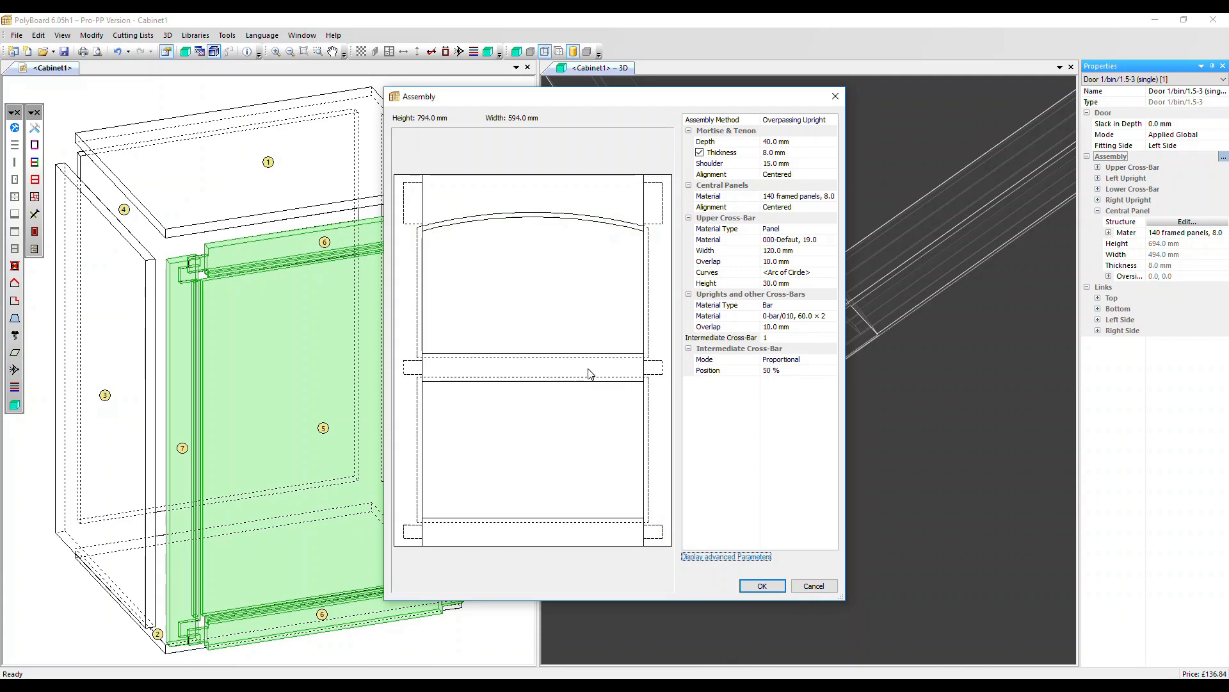
pyautogui.click(795, 363)
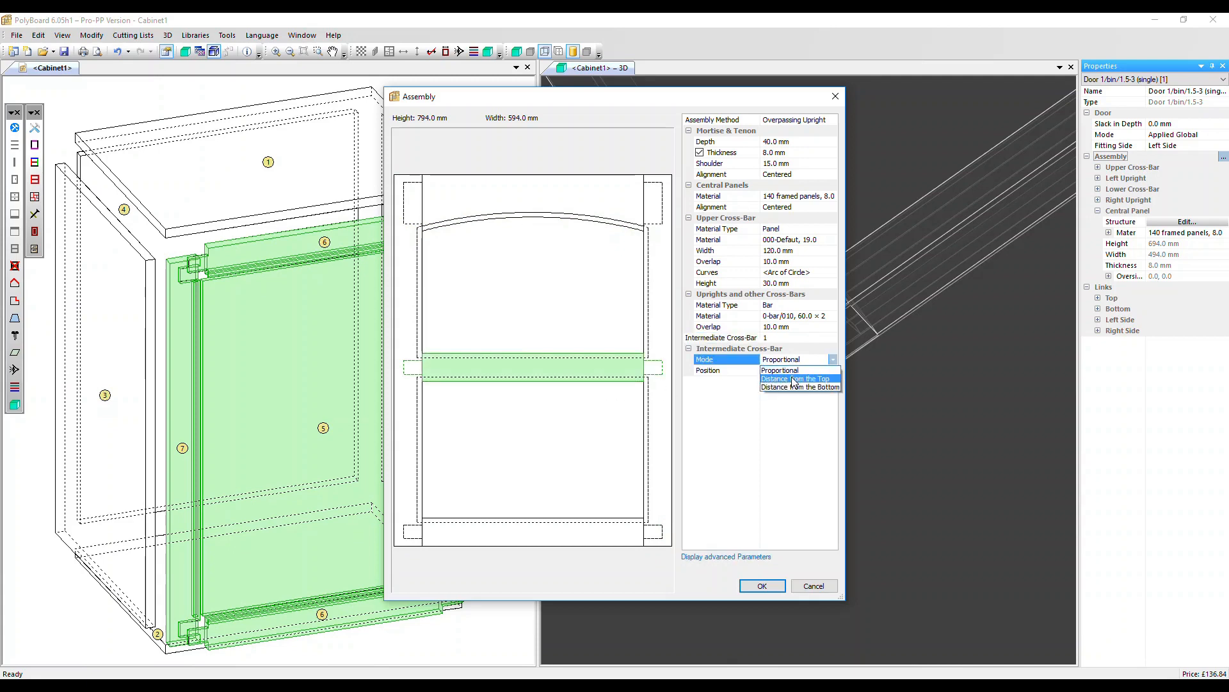
pyautogui.click(794, 379)
pyautogui.click(794, 370)
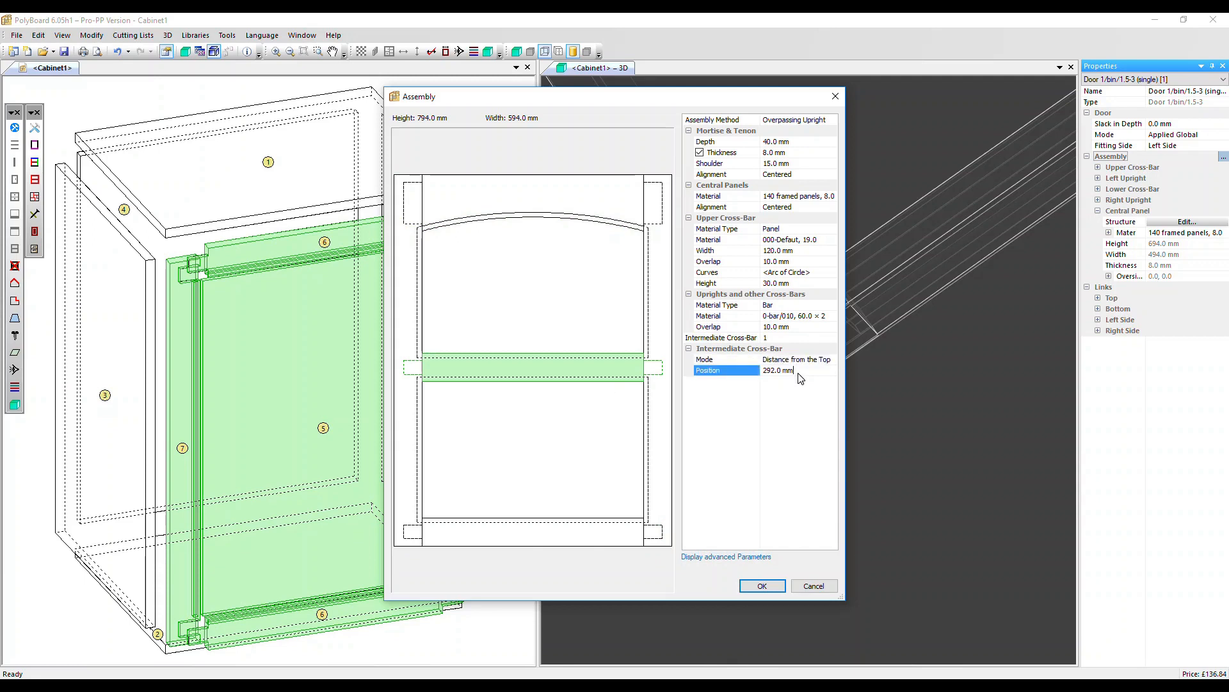
pyautogui.write('200')
pyautogui.press('Tab')
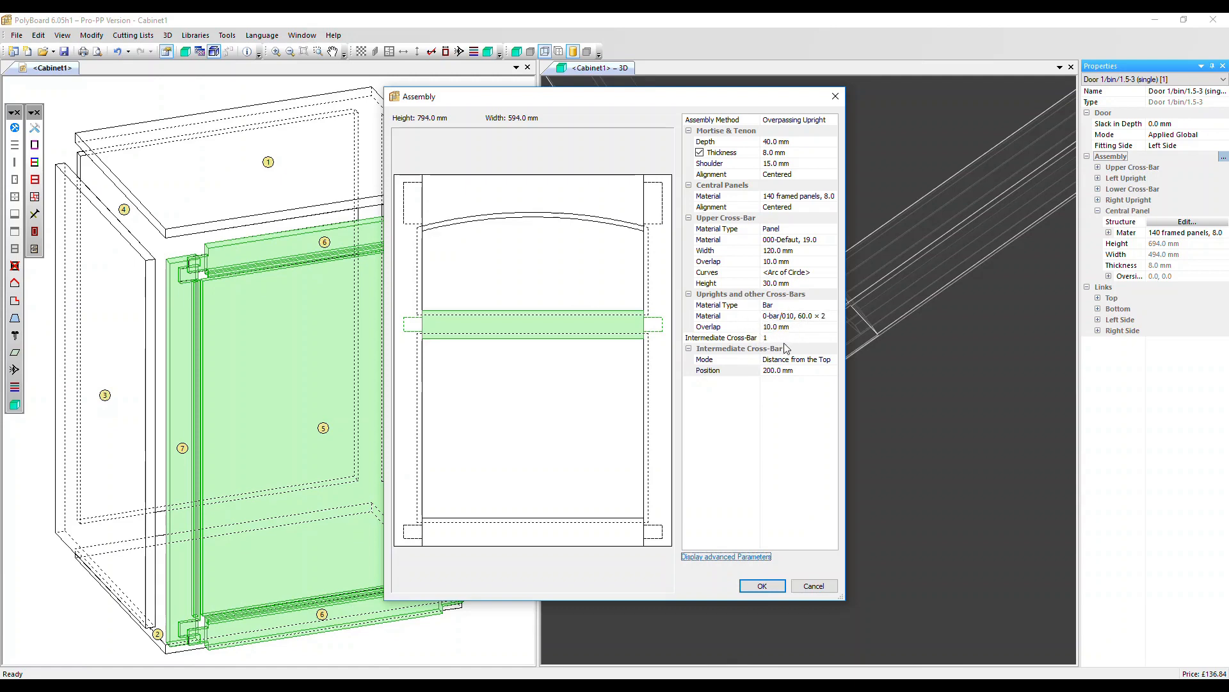
# Display the advanced assembly parameters and examine the individual right and left upright settings.
pyautogui.click(719, 556)
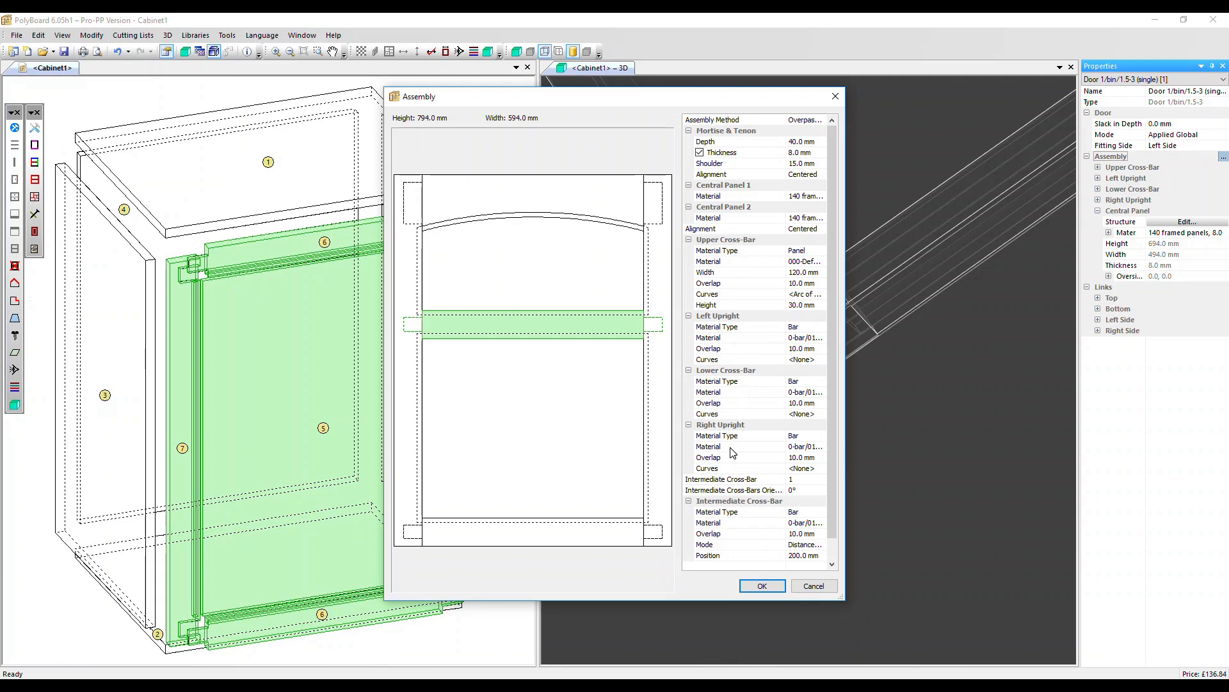
pyautogui.click(763, 447)
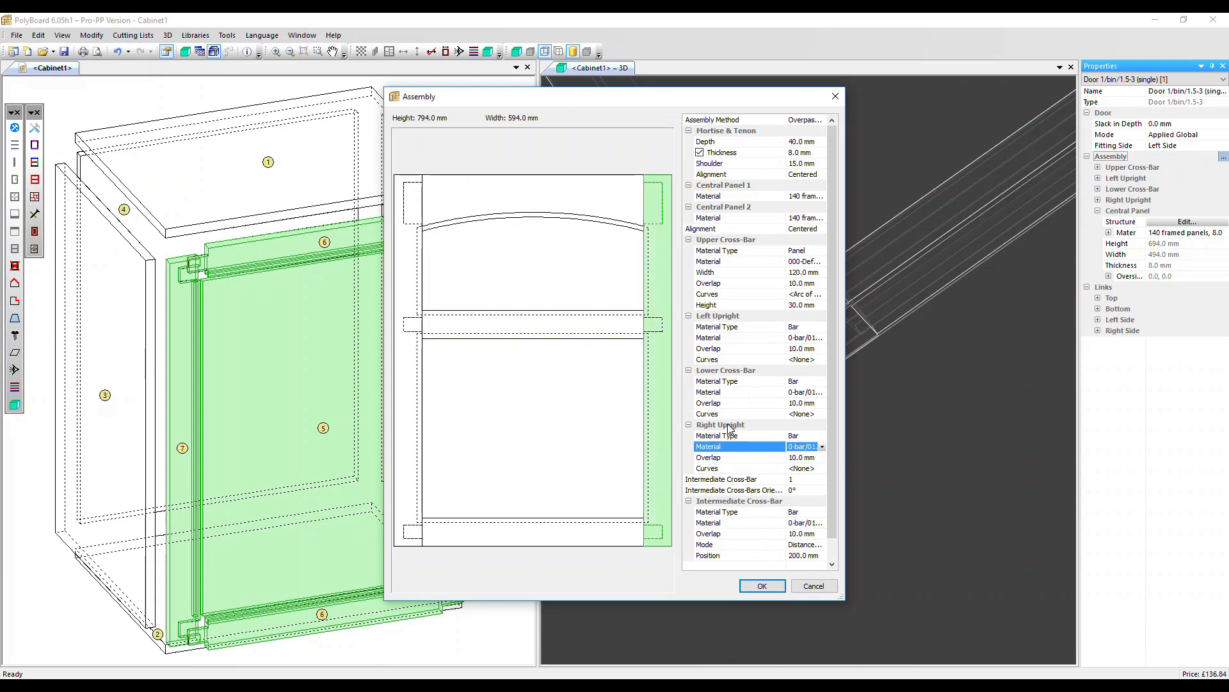
pyautogui.click(746, 348)
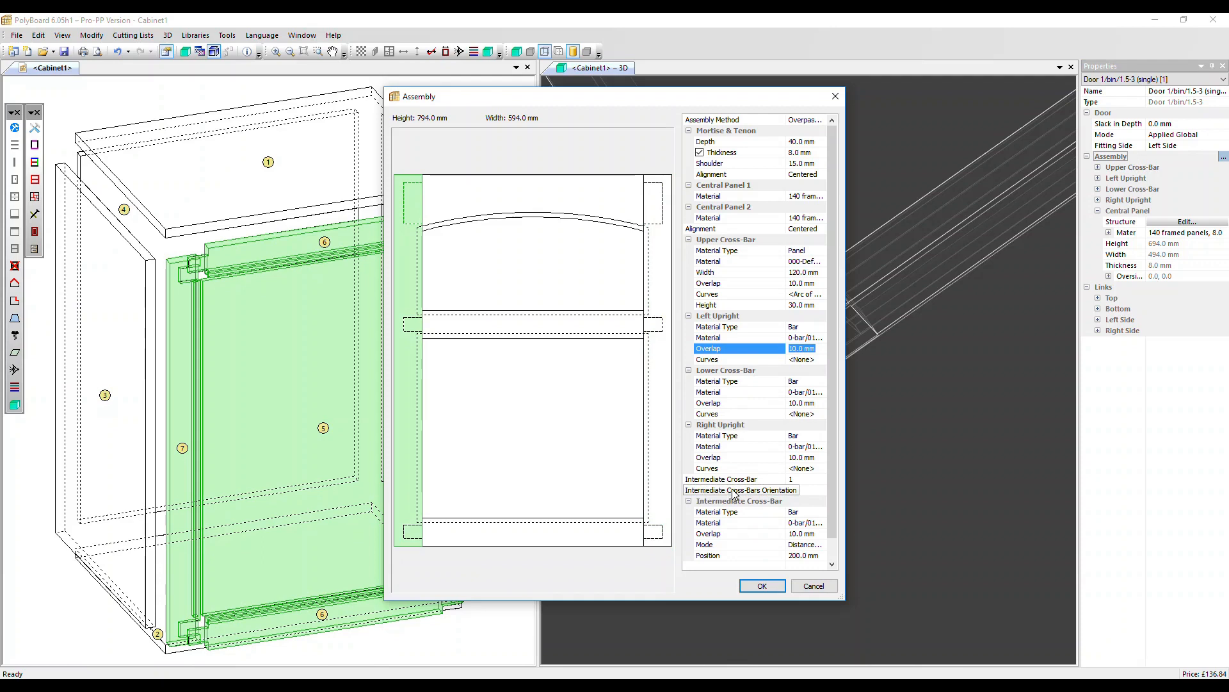
# Set the intermediate cross-bars' orientation to 5° and apply the assembly to the door.
pyautogui.click(782, 490)
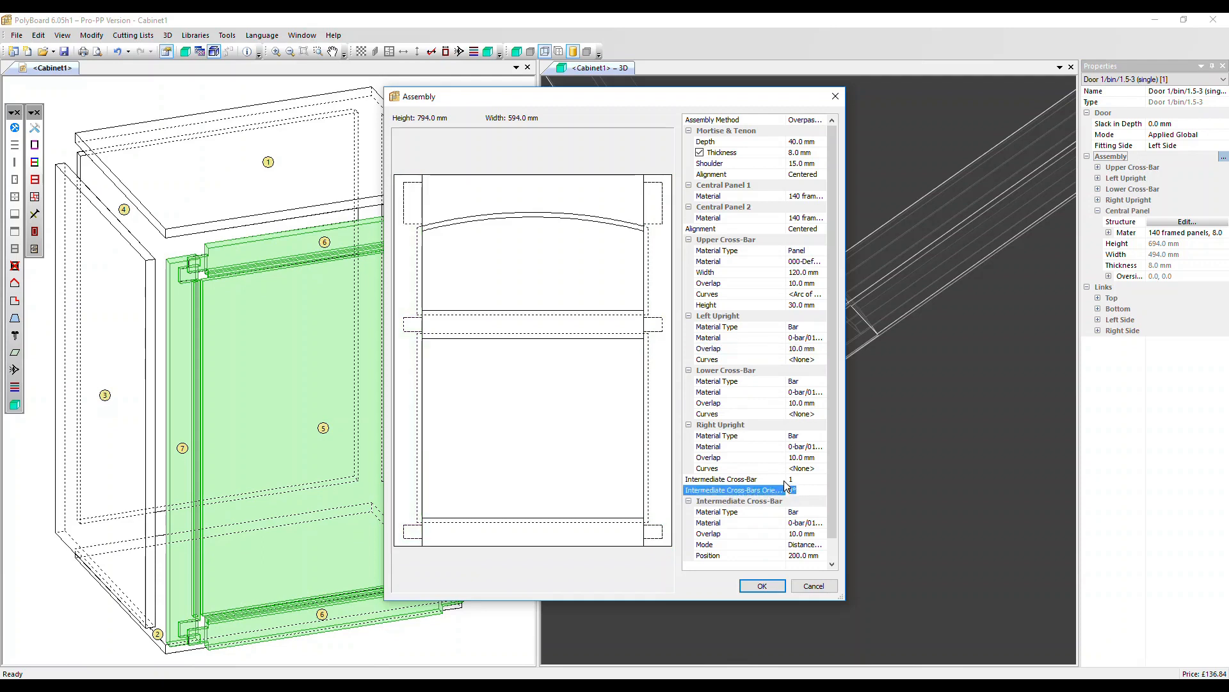
pyautogui.press('Return')
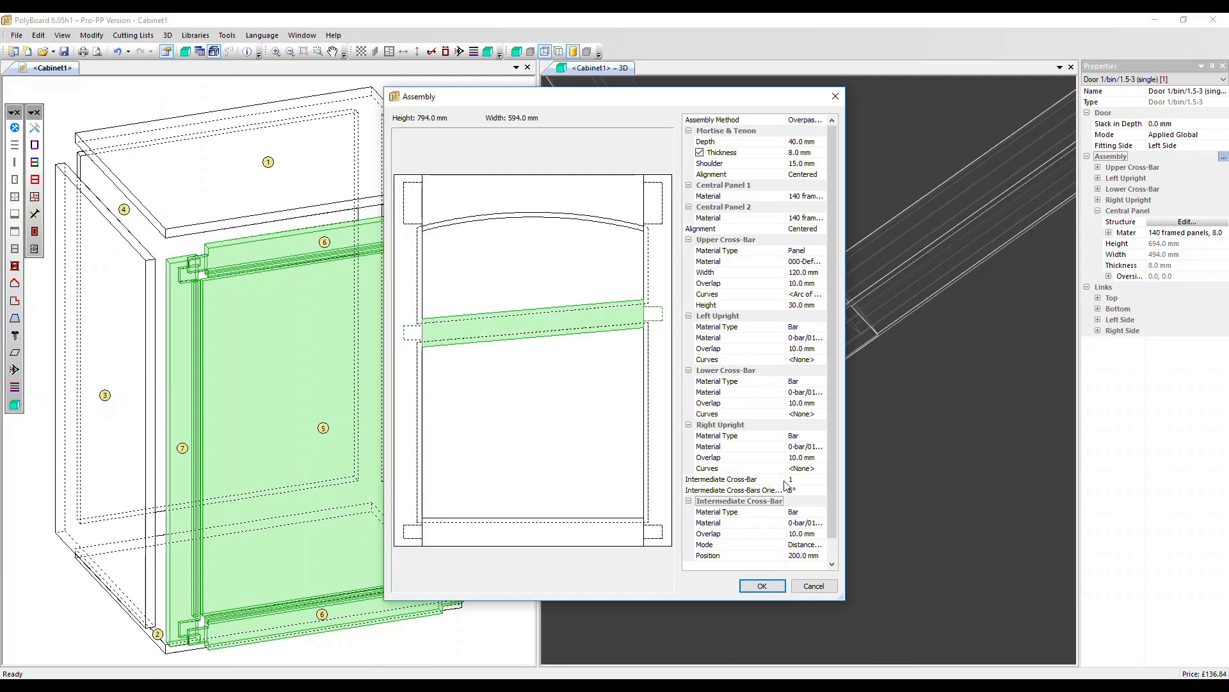
pyautogui.click(759, 585)
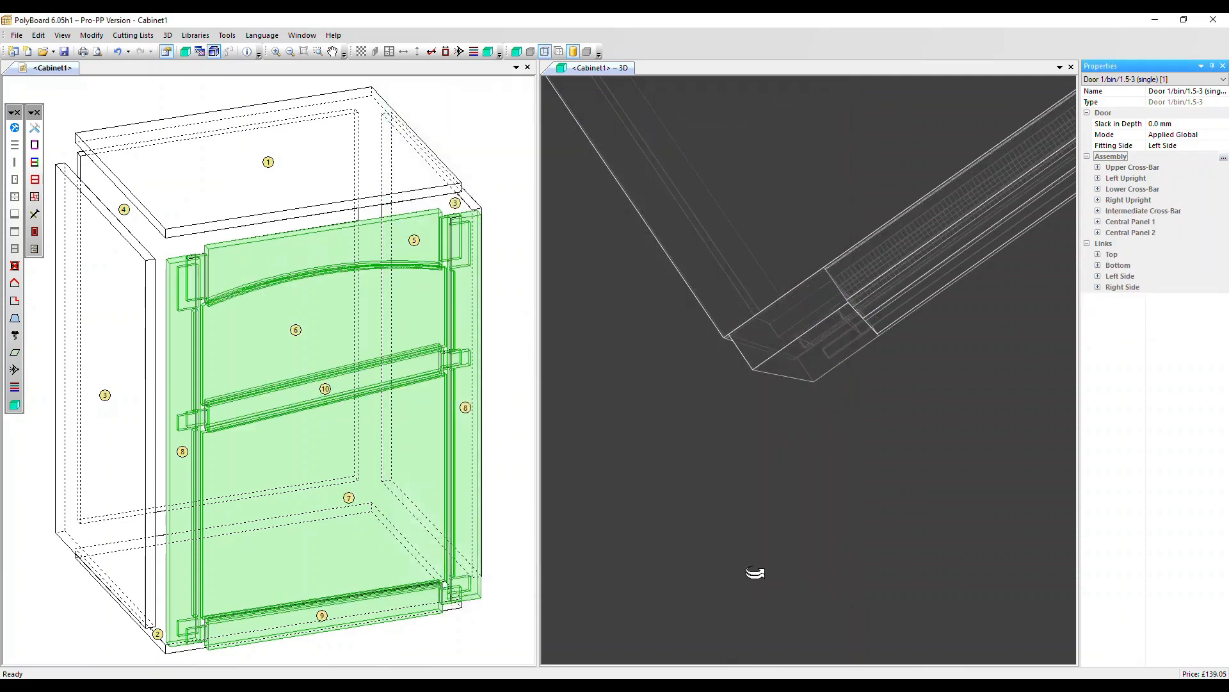
# Center the cabinet in the 3D view and display it with solid rendering.
pyautogui.rightClick(822, 429)
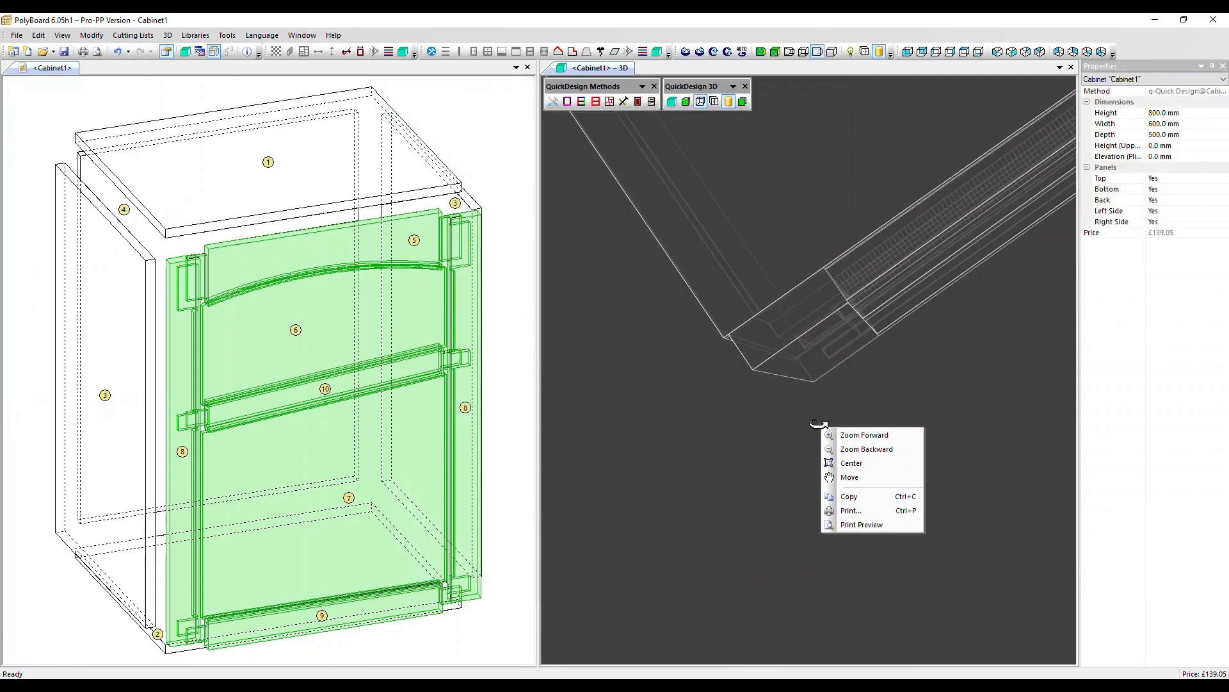
pyautogui.click(851, 462)
pyautogui.moveTo(856, 461); pyautogui.dragTo(794, 231)
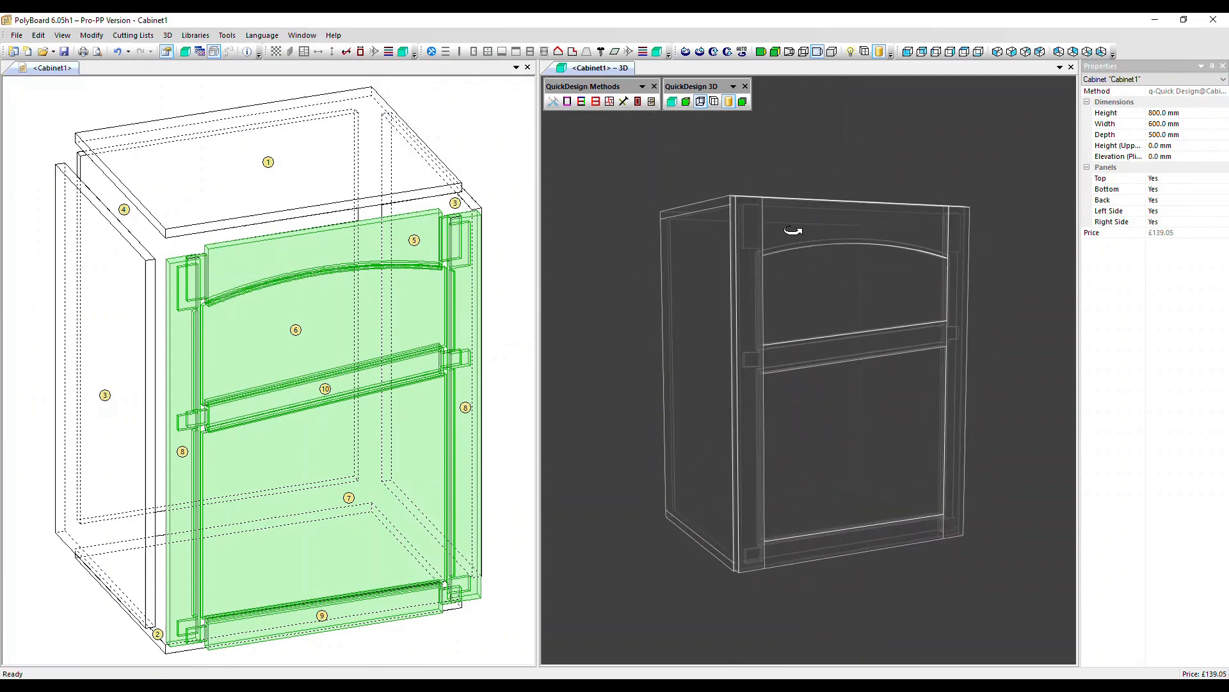
pyautogui.click(686, 102)
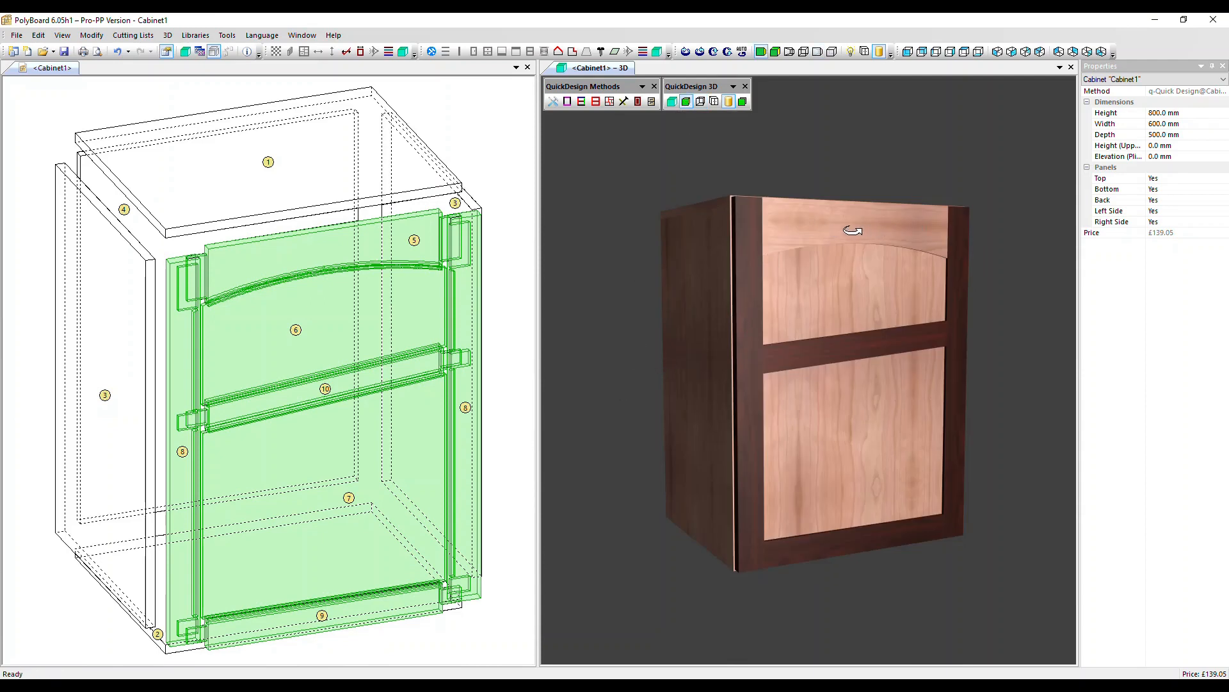
# Set the door assembly's upper cross-bar to the Bar material type with Curves set to None, and apply the change.
pyautogui.click(417, 317)
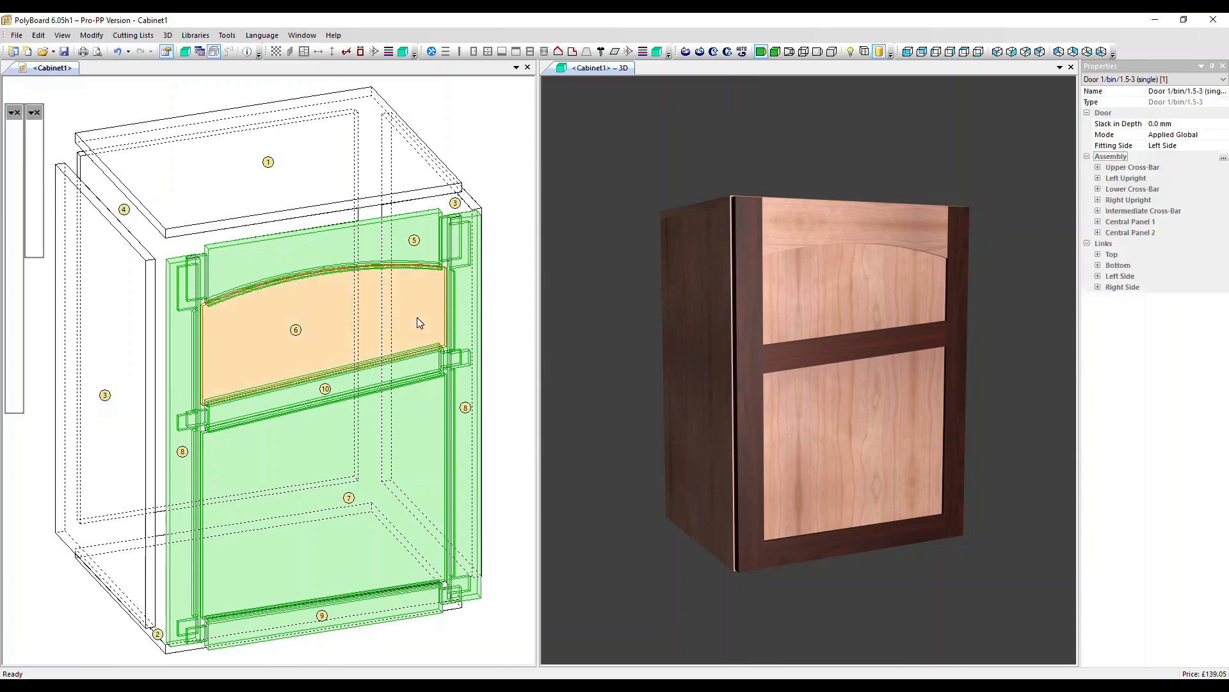
pyautogui.click(1223, 157)
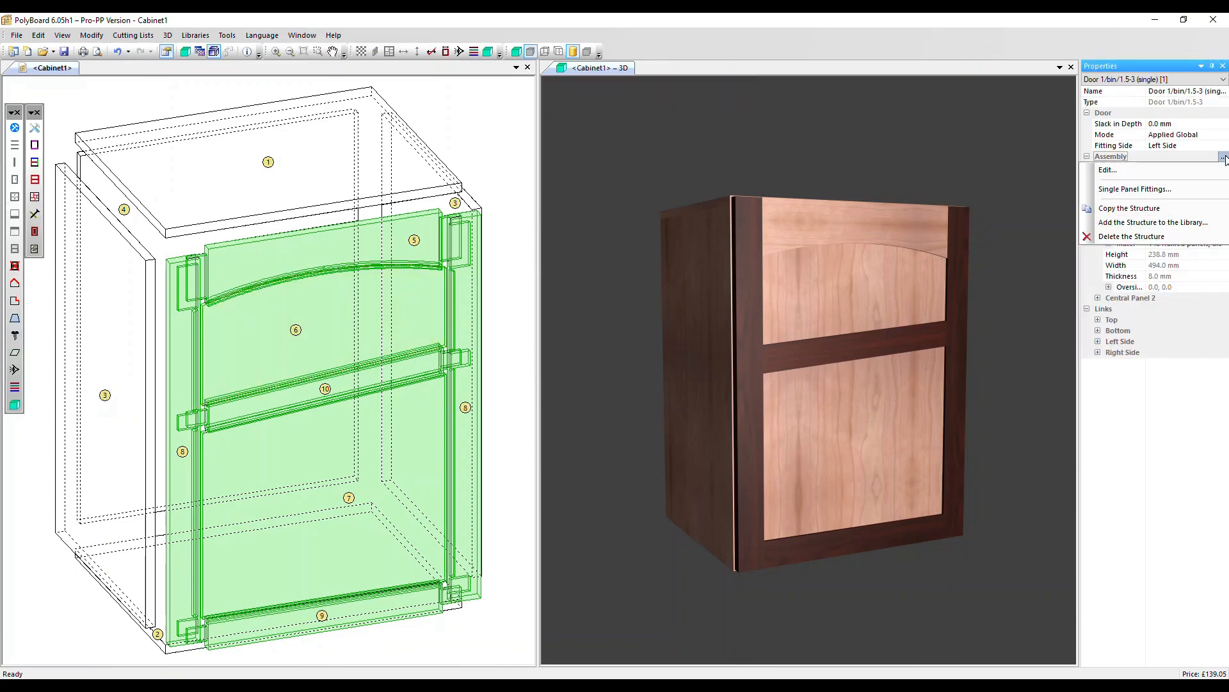
pyautogui.click(1176, 170)
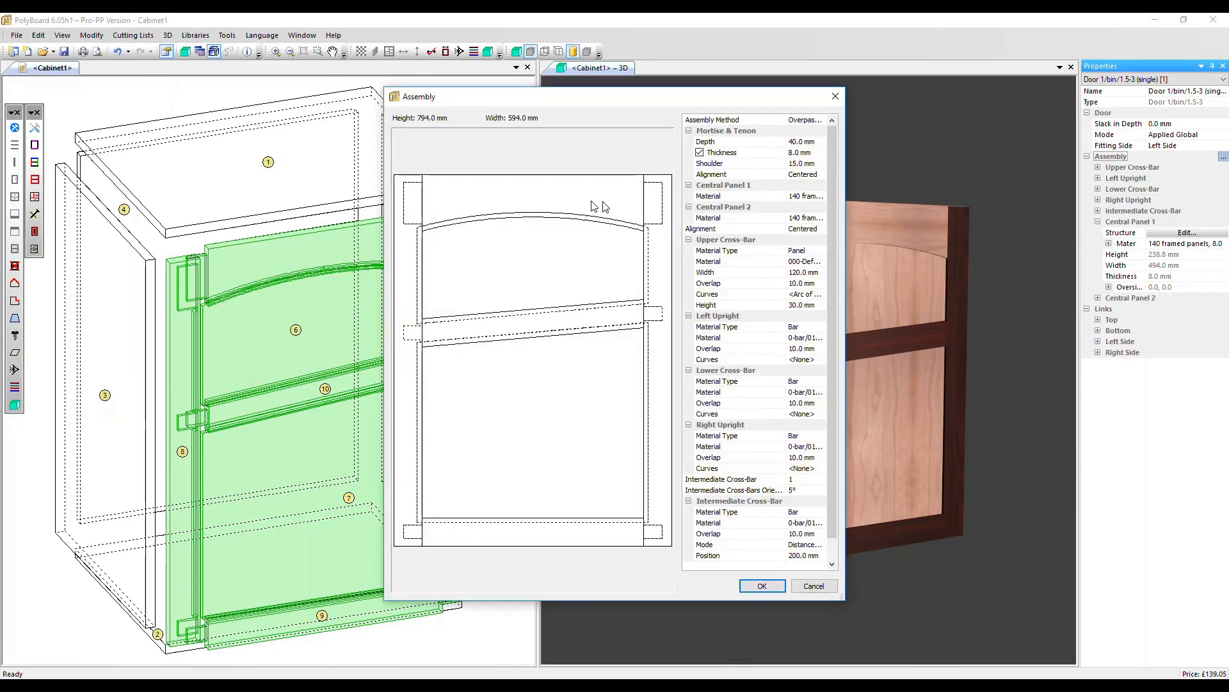
pyautogui.click(800, 250)
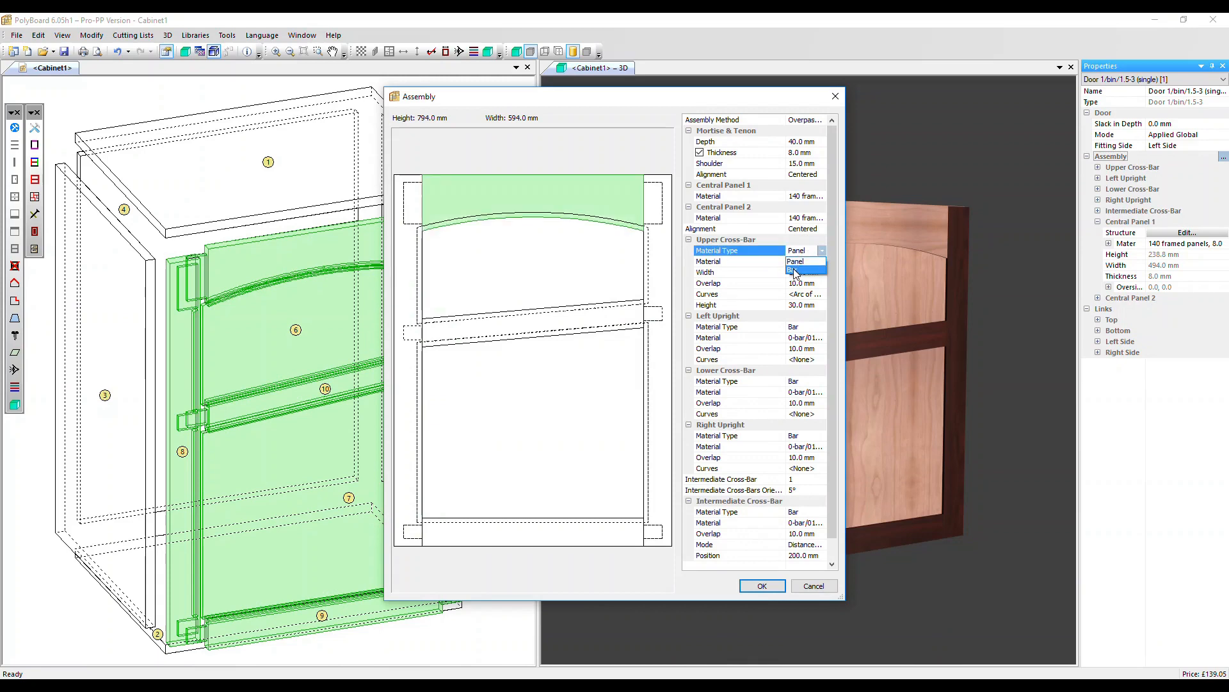
pyautogui.click(796, 272)
pyautogui.click(803, 283)
pyautogui.click(801, 299)
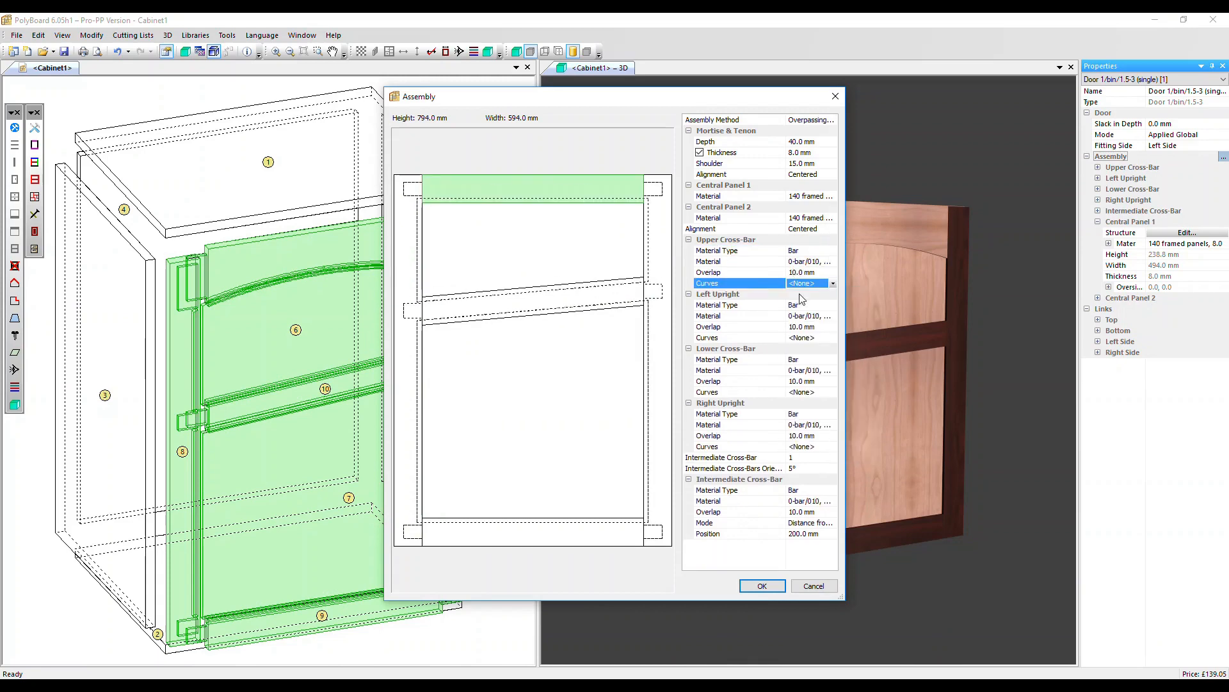
pyautogui.click(776, 587)
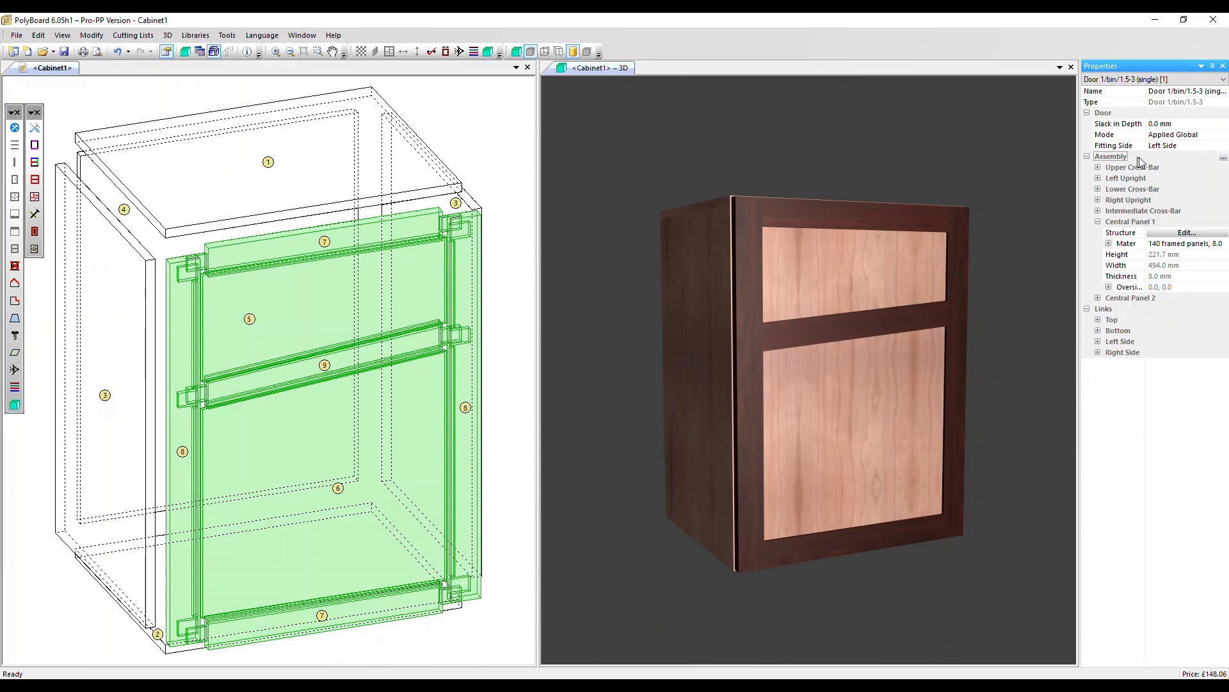
# Add a nested assembly to Central Panel 2 with a 0-bar/030, 30.0 × 22.0 upper cross-bar, and choose the material of its other bars.
pyautogui.click(1098, 211)
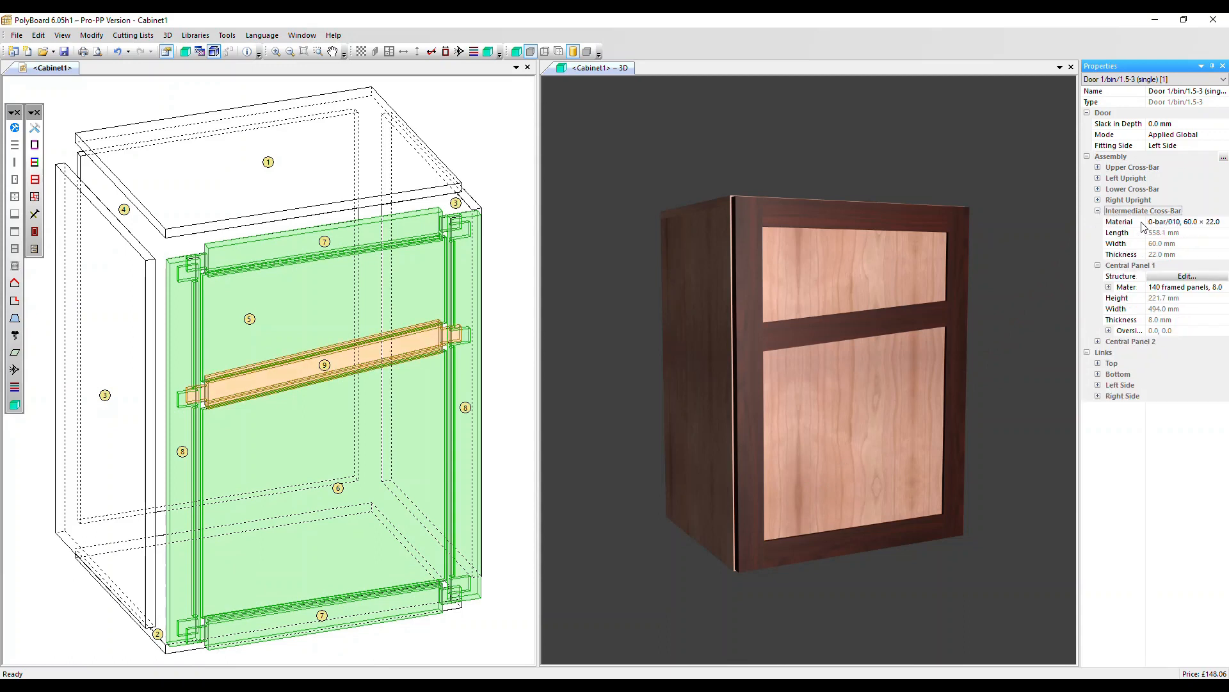
pyautogui.click(1098, 342)
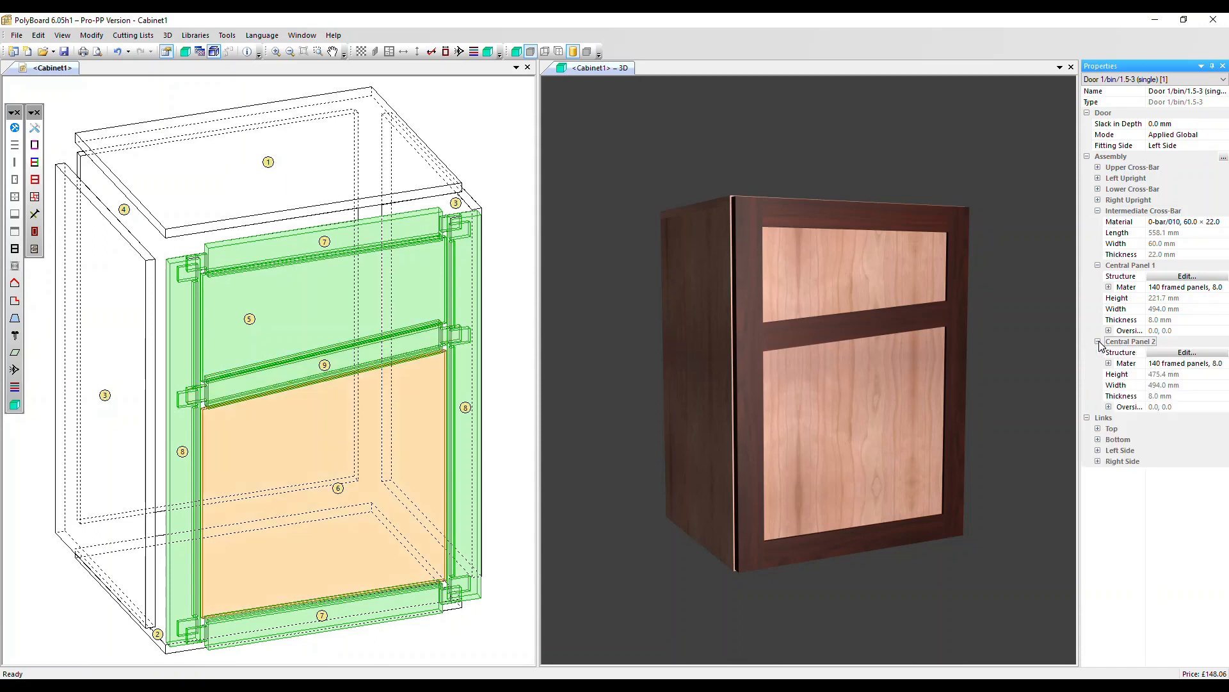
pyautogui.click(1161, 354)
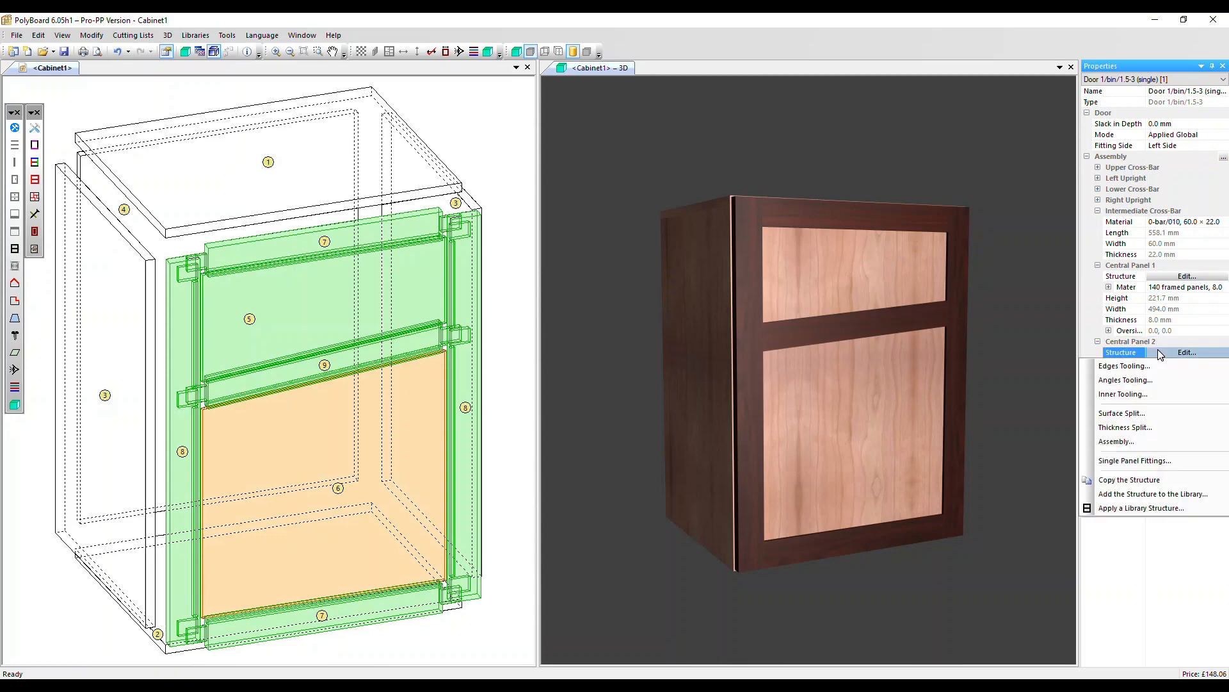
pyautogui.click(1131, 442)
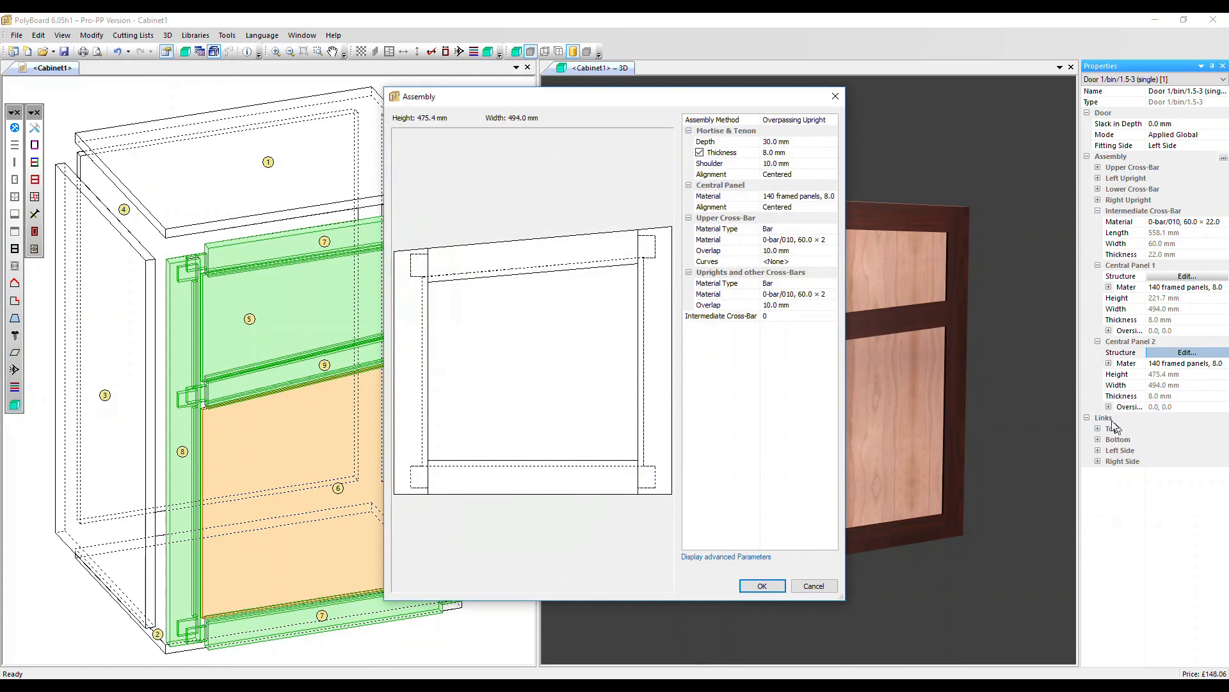
pyautogui.click(794, 240)
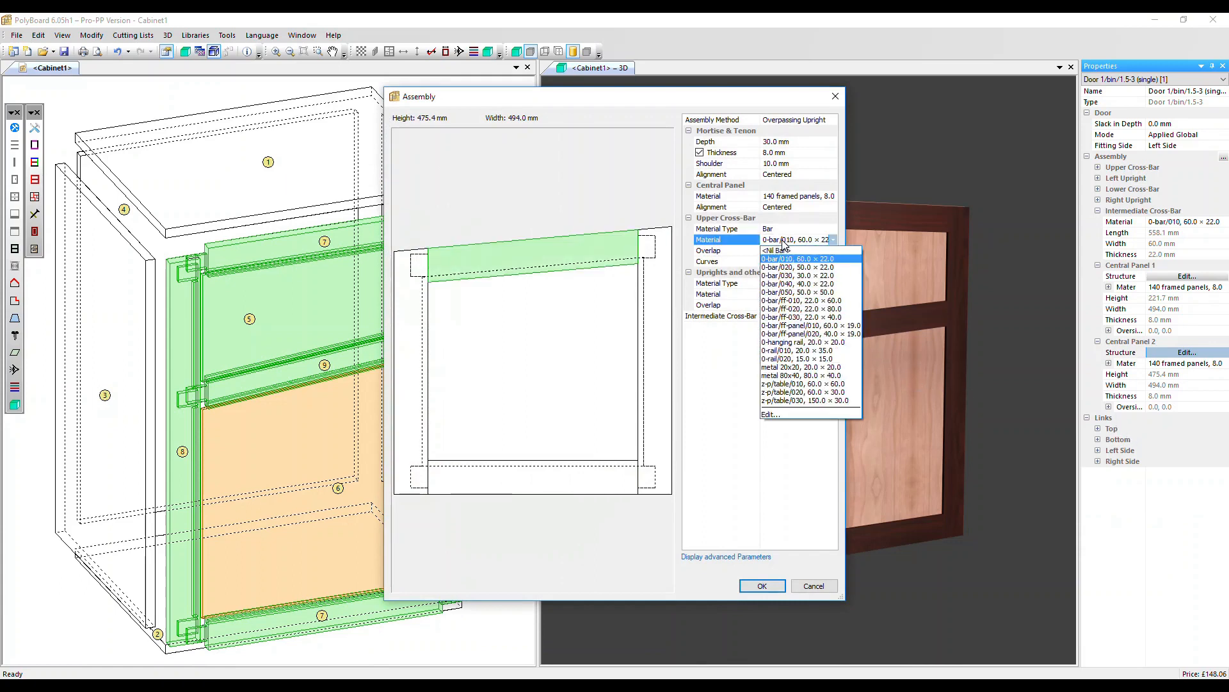
pyautogui.click(797, 275)
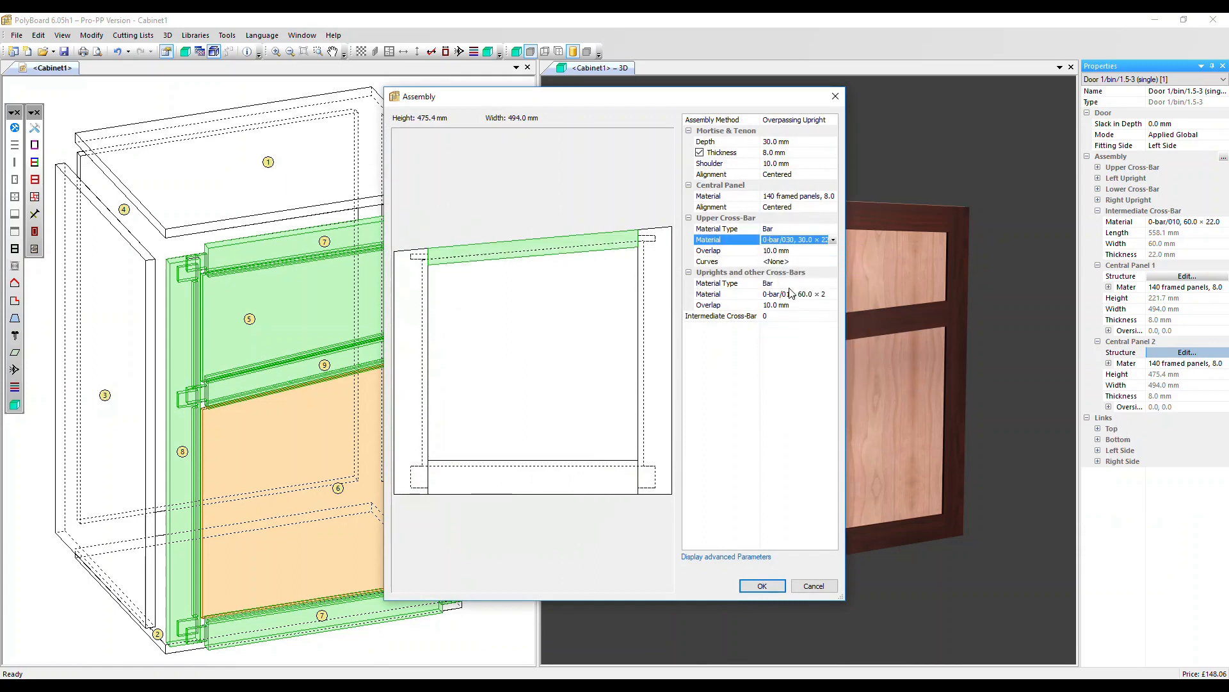
pyautogui.click(791, 294)
pyautogui.click(781, 387)
pyautogui.click(760, 585)
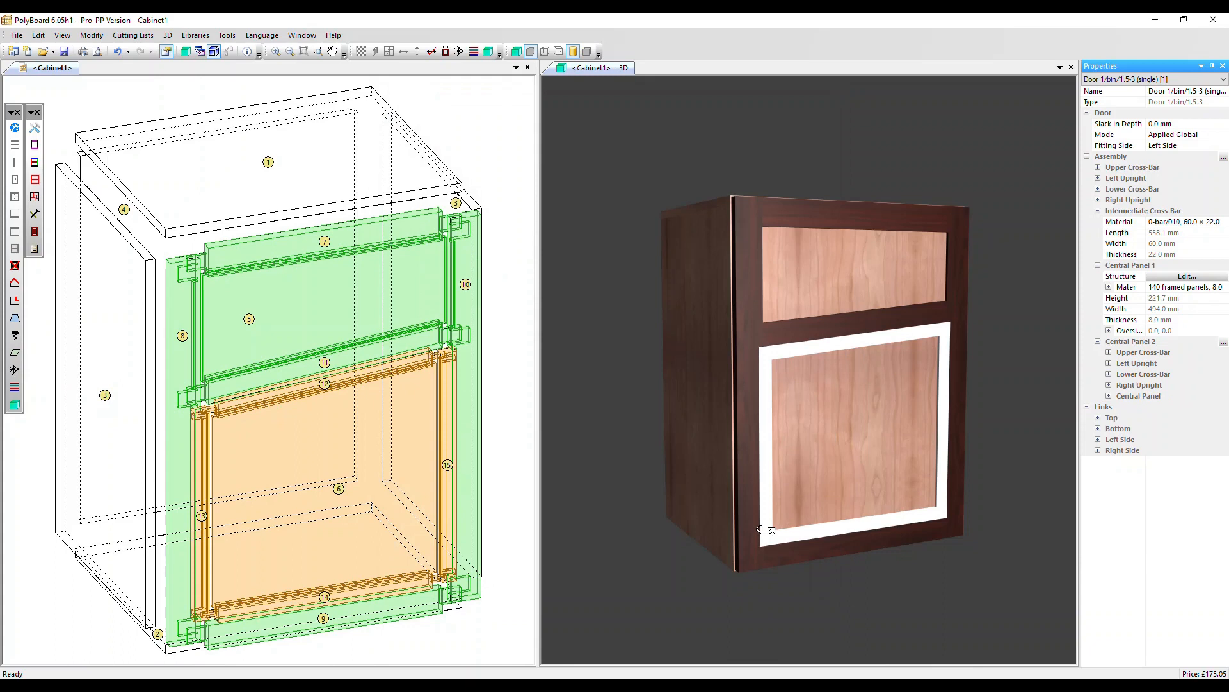
# Delete the nested assembly from the door's lower central panel and the assembly structure from the whole door.
pyautogui.click(15, 267)
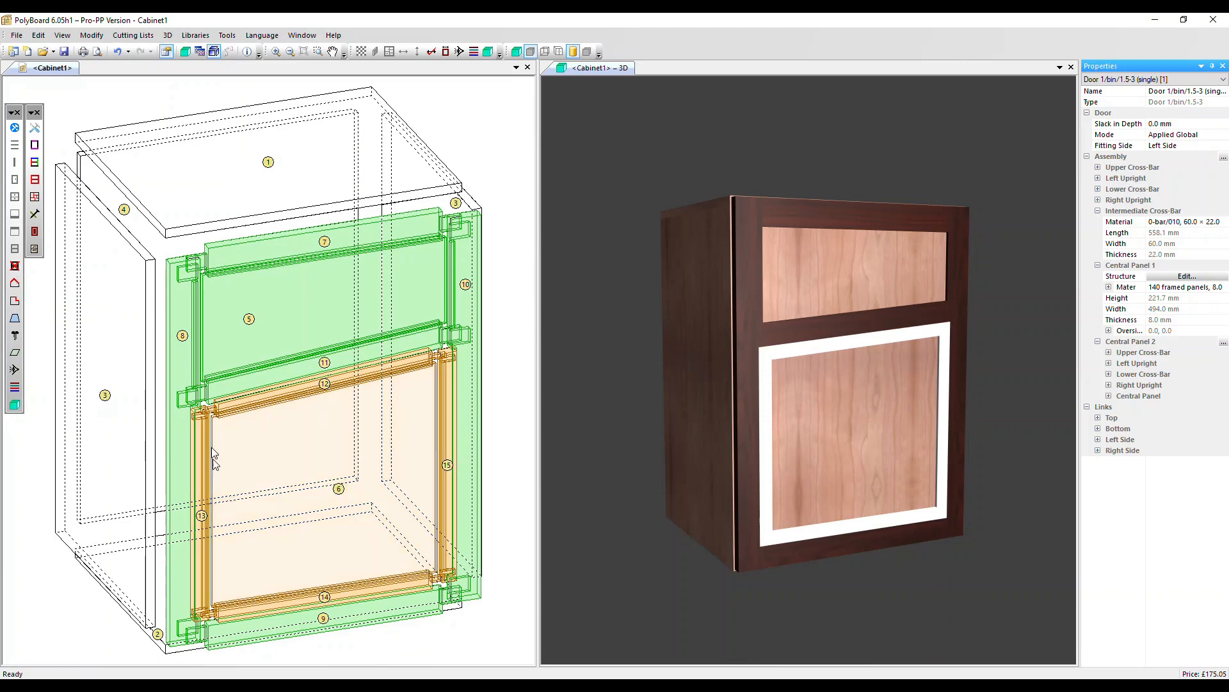
pyautogui.click(15, 265)
pyautogui.click(483, 422)
pyautogui.click(481, 426)
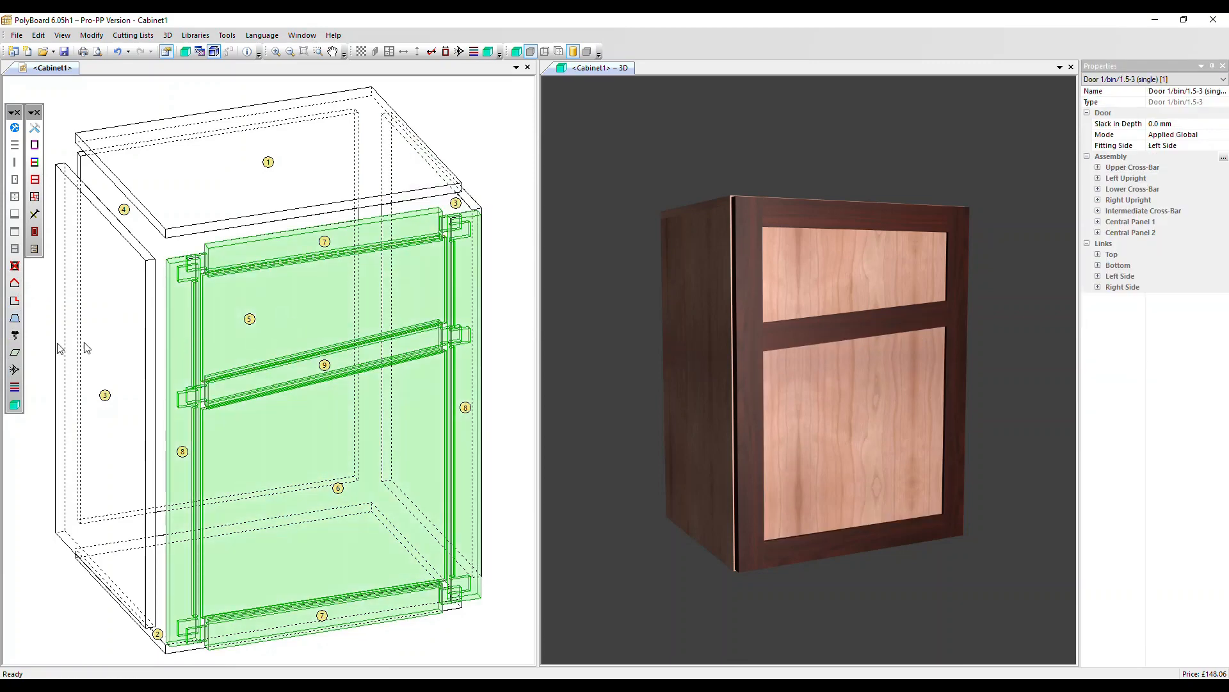
pyautogui.click(14, 267)
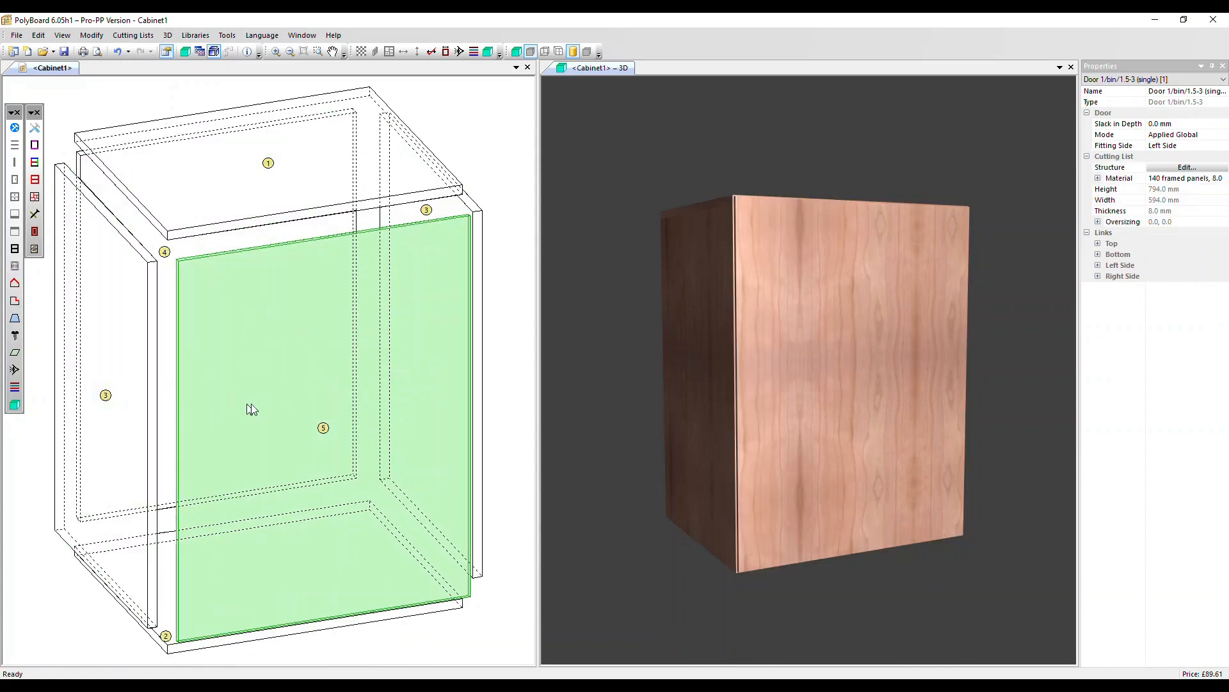
# Apply the library panel structure 0-frame/all-010 to the plain door.
pyautogui.click(14, 249)
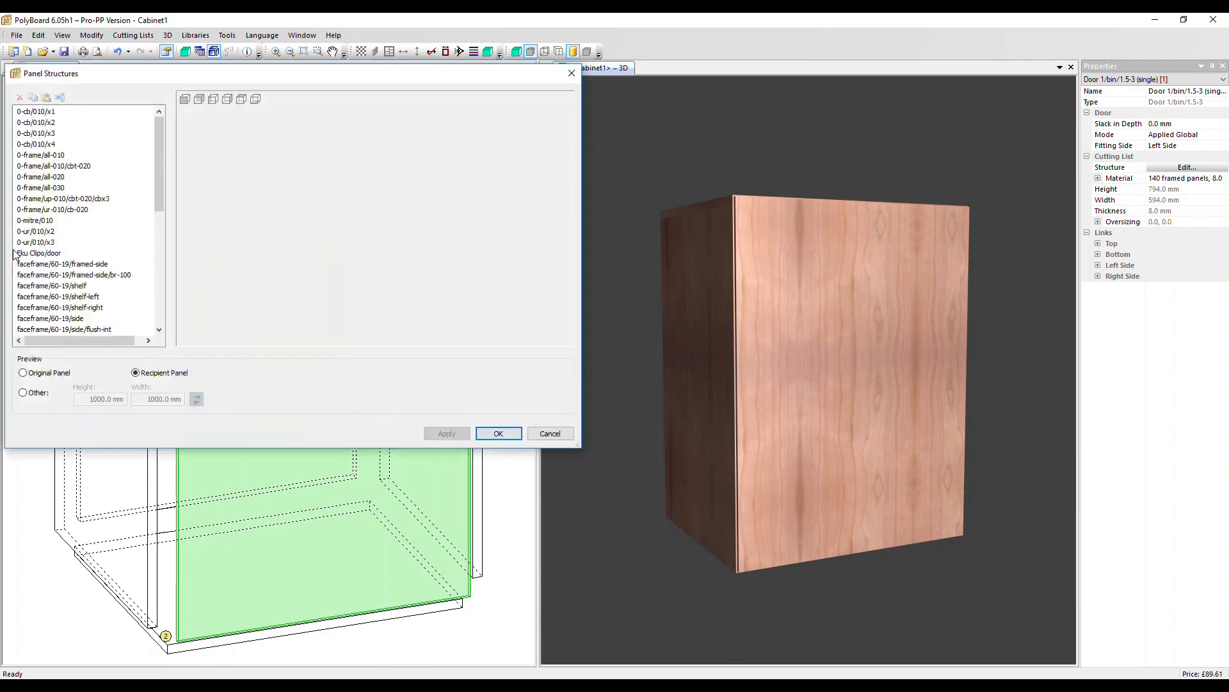
pyautogui.click(60, 155)
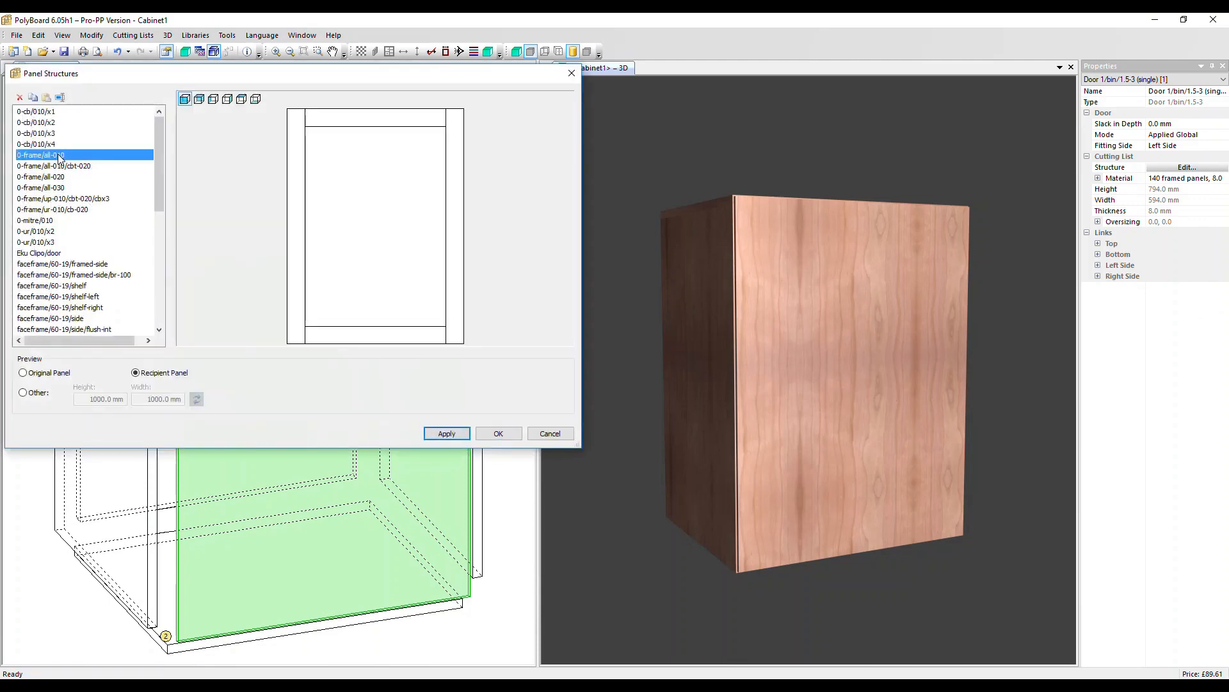
pyautogui.click(442, 434)
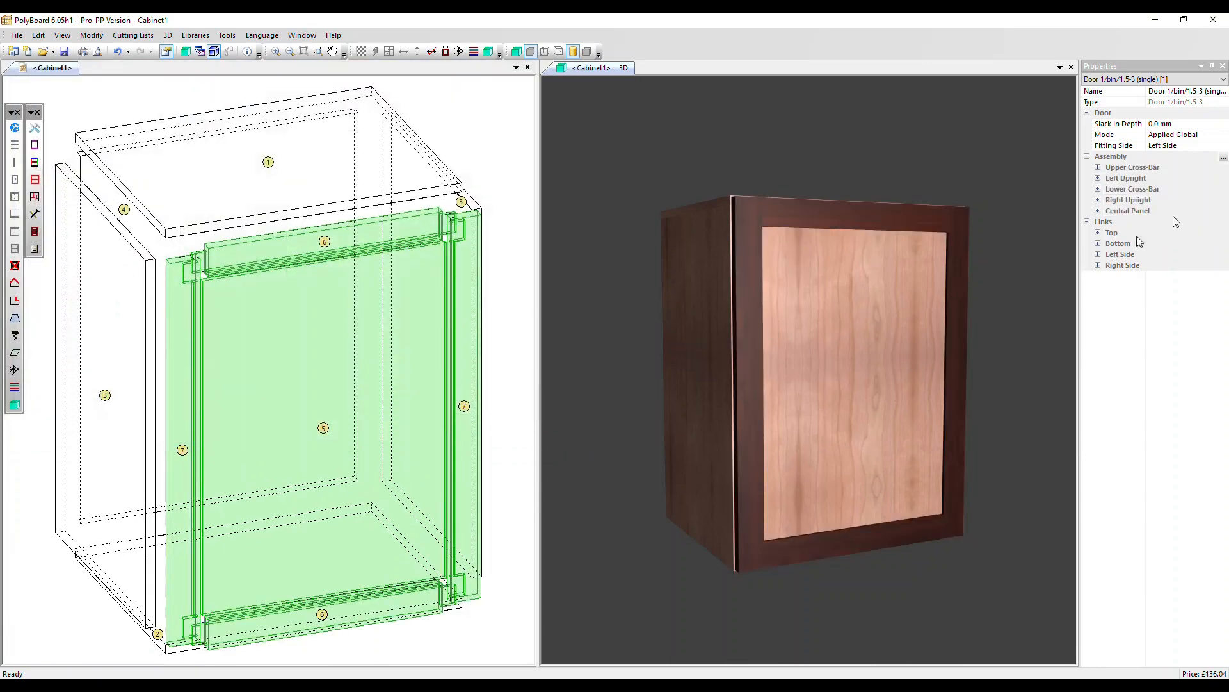
# Open the door's assembly structure for editing.
pyautogui.click(1222, 159)
pyautogui.click(1209, 170)
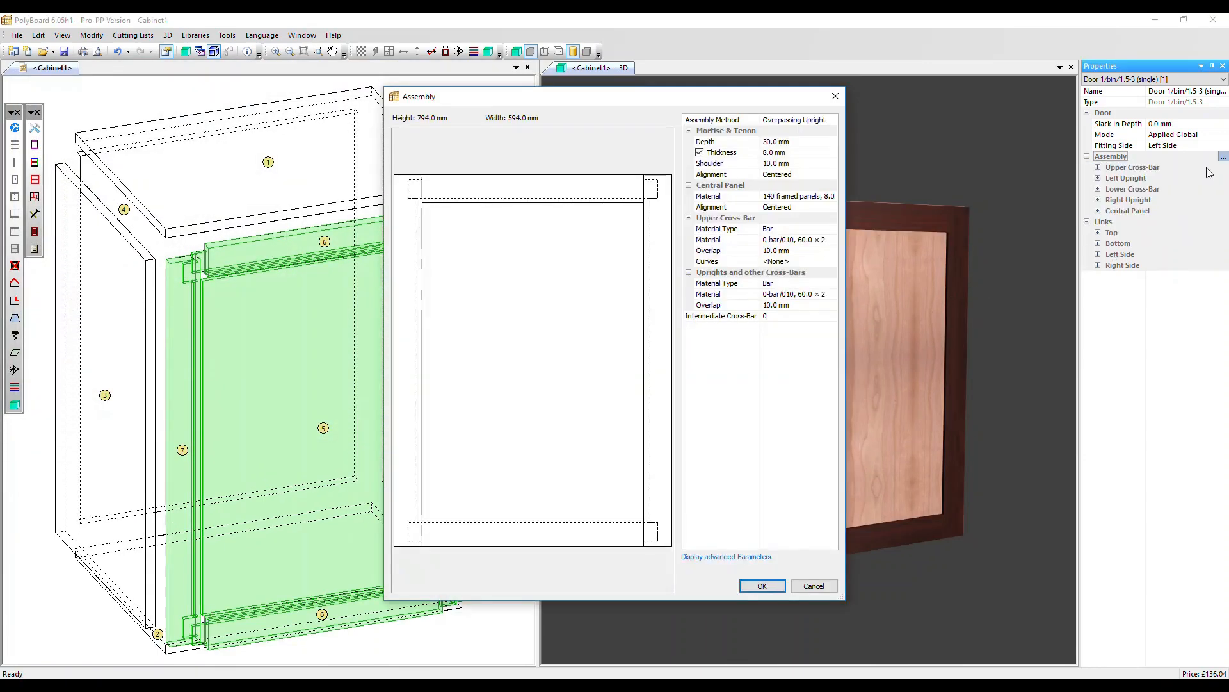